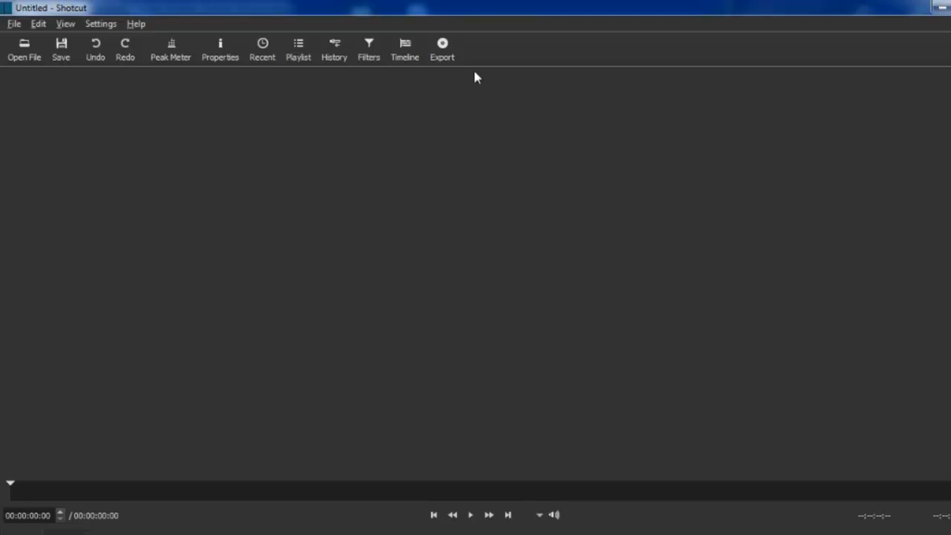
Step: Show the Export, Timeline, Filters, History, Playlist, Recent, Properties and Peak Meter panels in the empty project
click(445, 48)
click(404, 48)
click(370, 53)
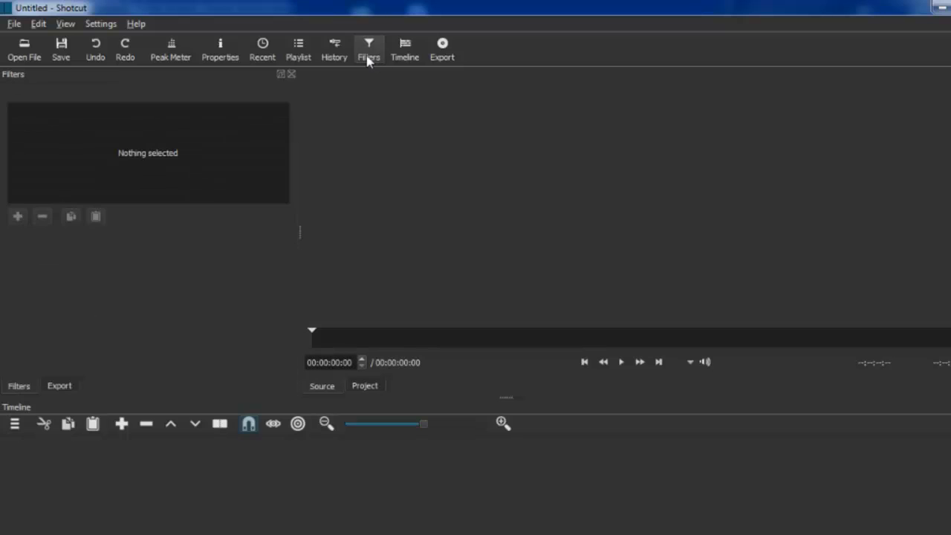
click(333, 55)
click(296, 55)
click(268, 53)
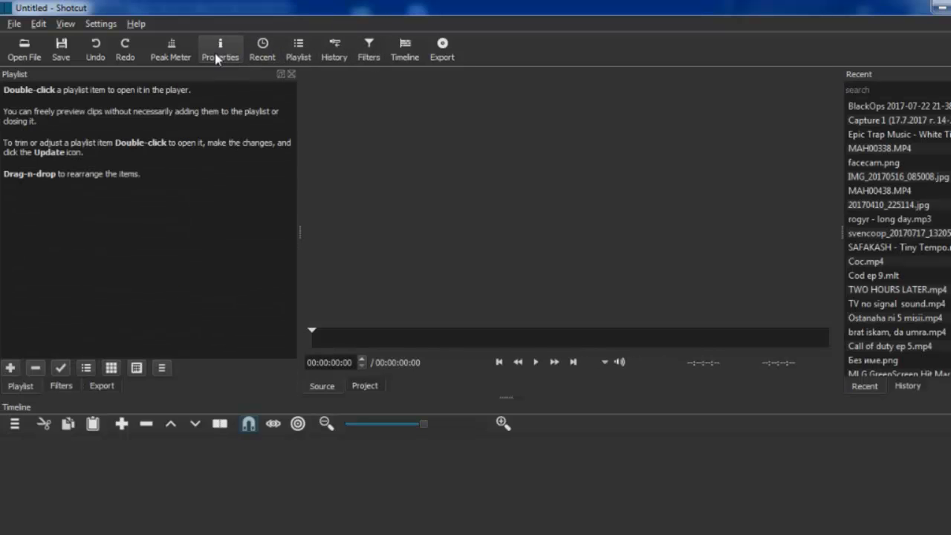
click(215, 55)
click(177, 52)
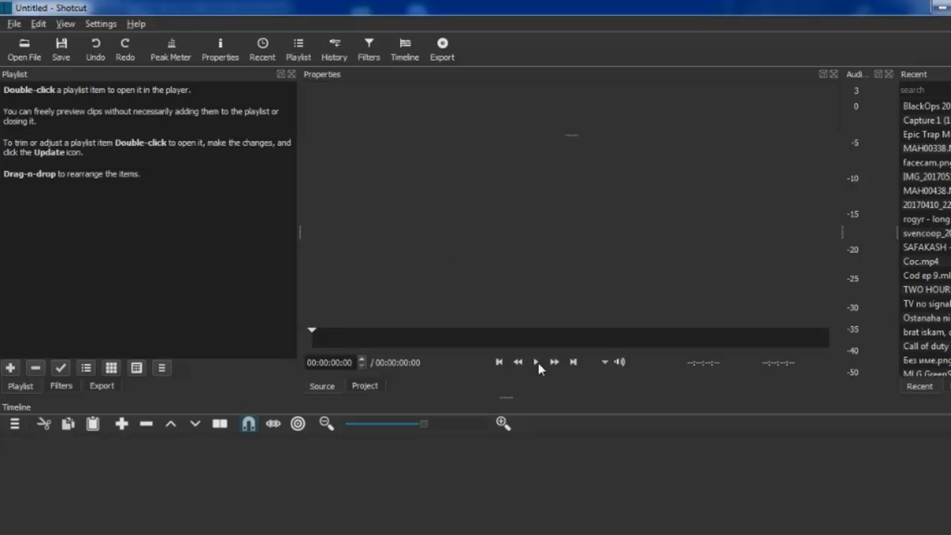
click(36, 58)
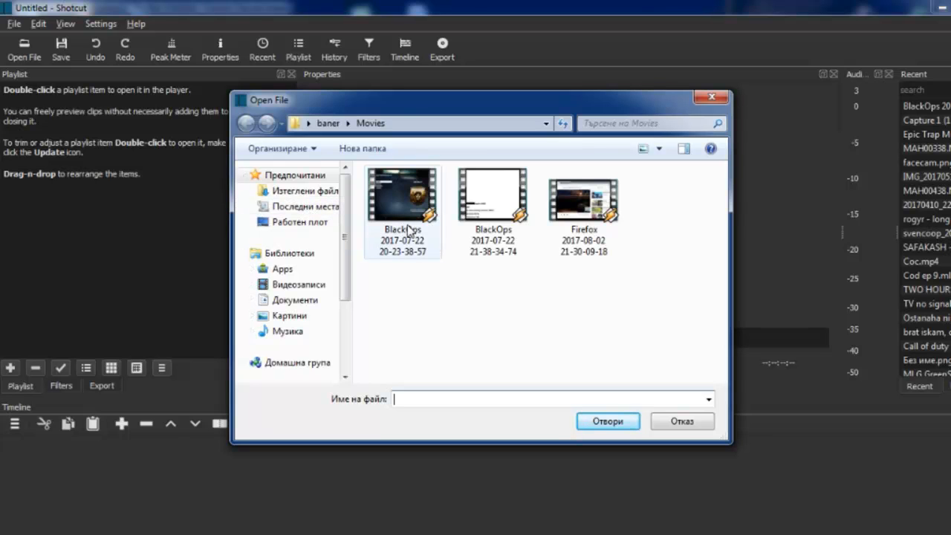
double_click(402, 216)
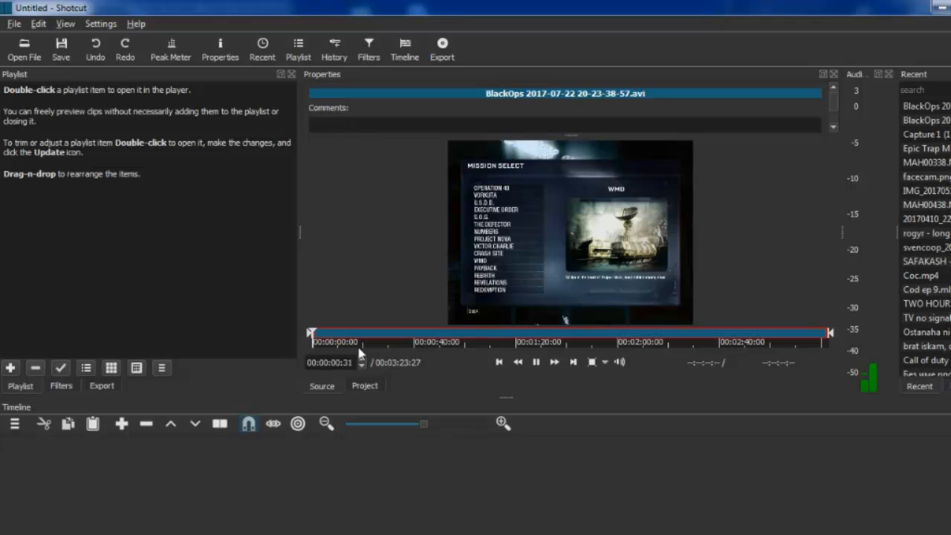
click(536, 362)
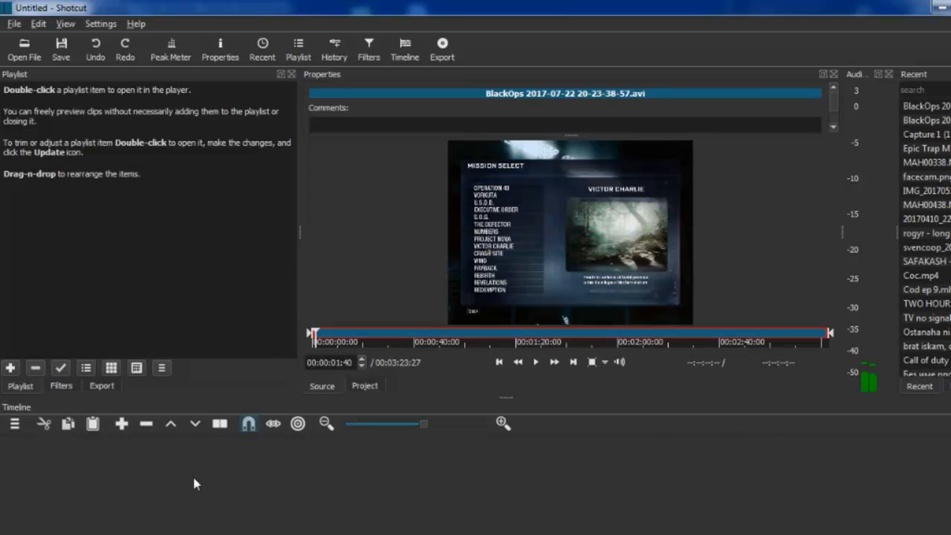
drag(535, 205, 159, 494)
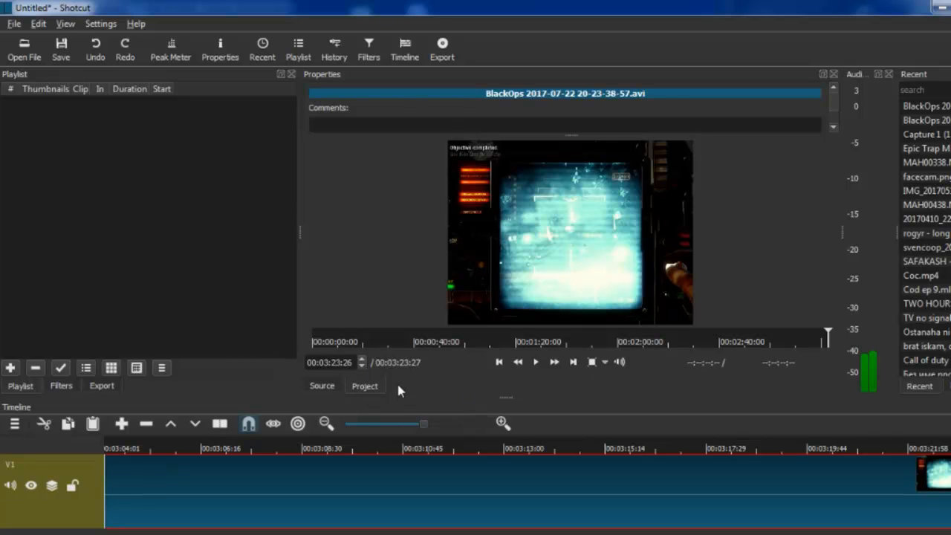
Step: Check the source clip, return to the project view and split the timeline clip at 00:01:57:46
click(325, 387)
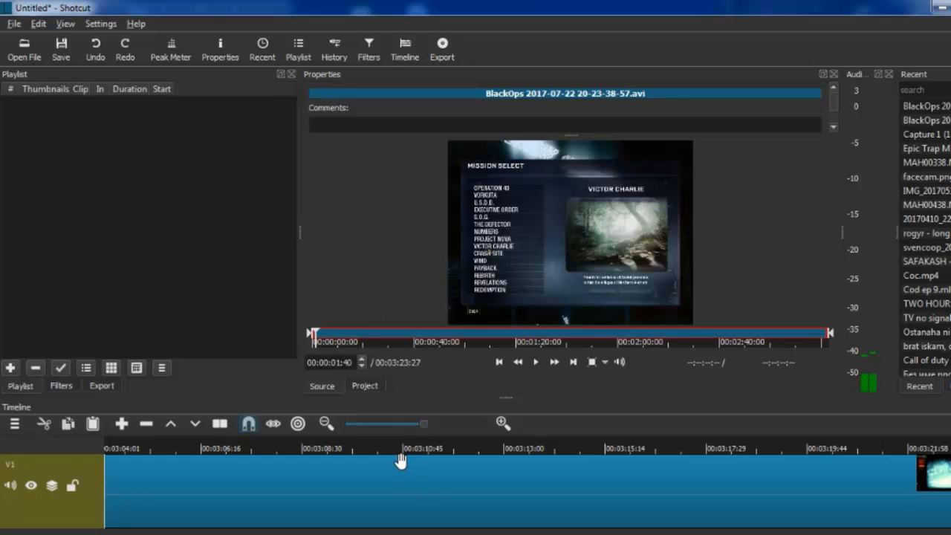
click(367, 386)
click(389, 425)
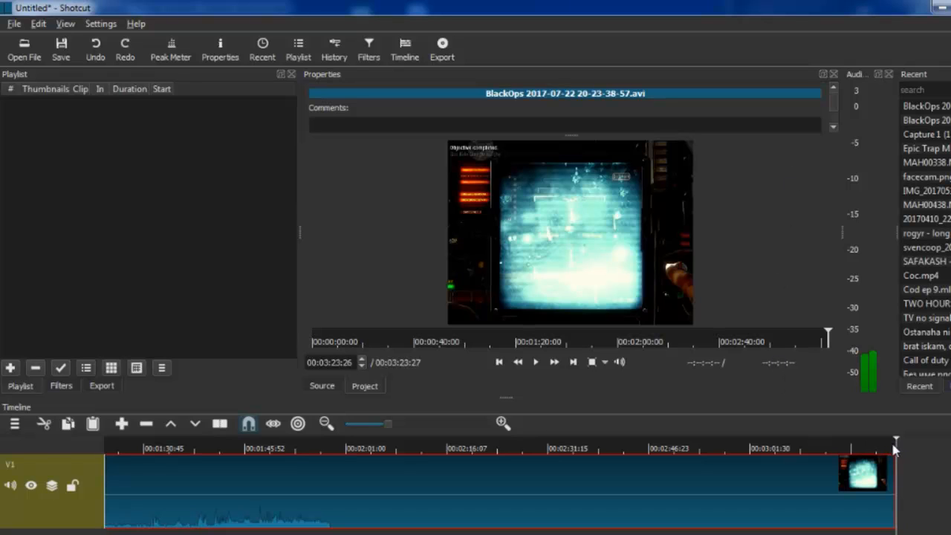
drag(895, 446, 325, 487)
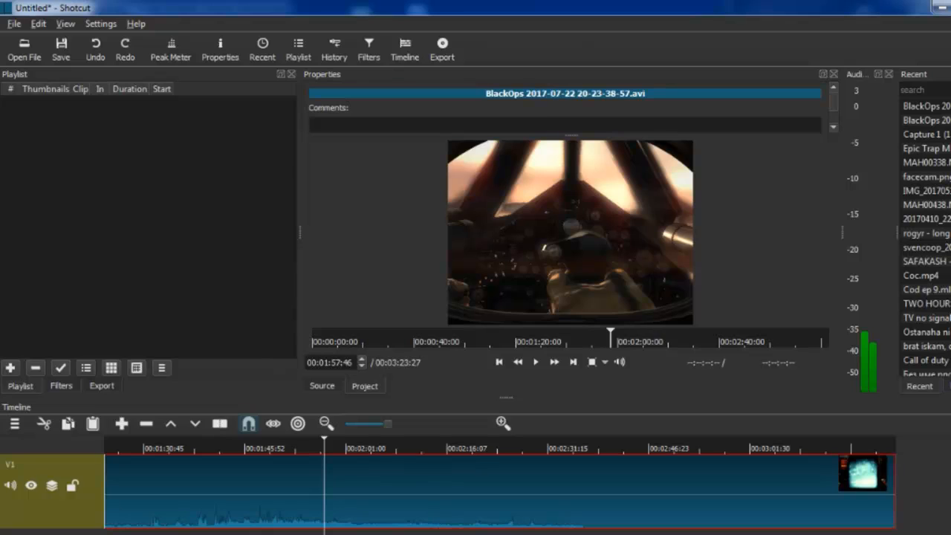
key(s)
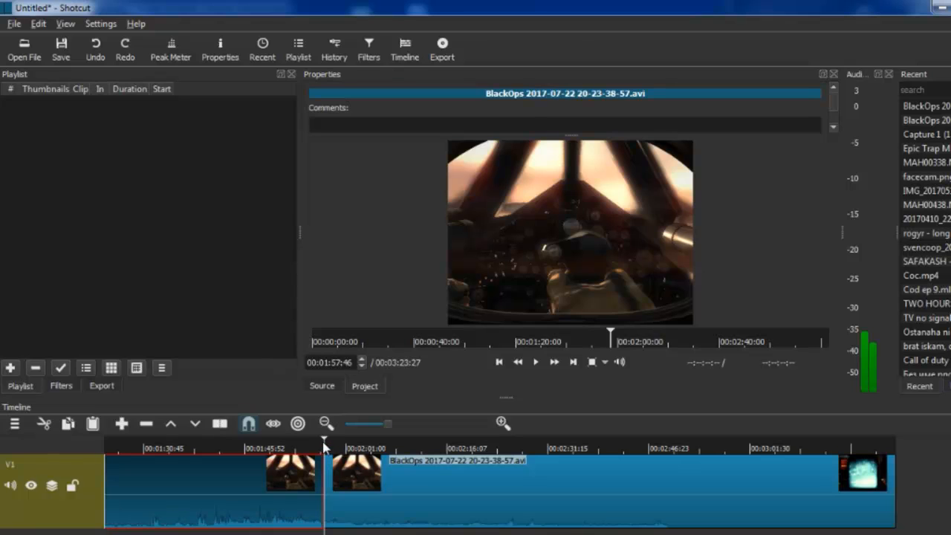
Step: Split the clip again at 00:02:00:33 and remove the short segment between the two cuts
drag(324, 445, 343, 447)
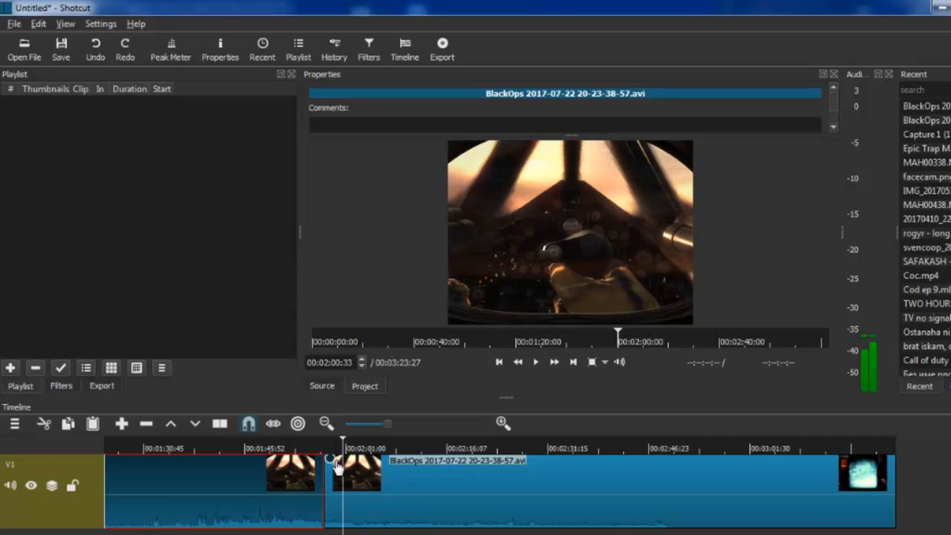
key(s)
right_click(352, 502)
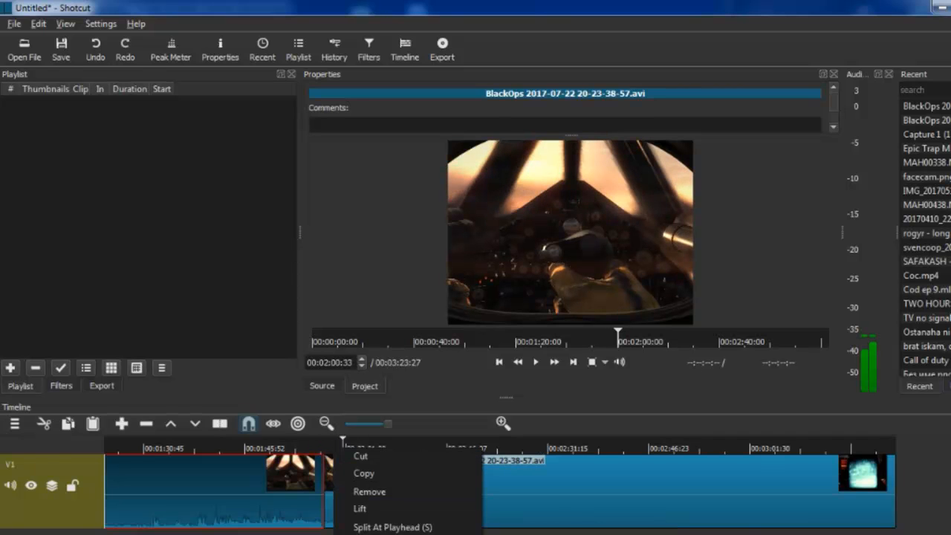
click(378, 510)
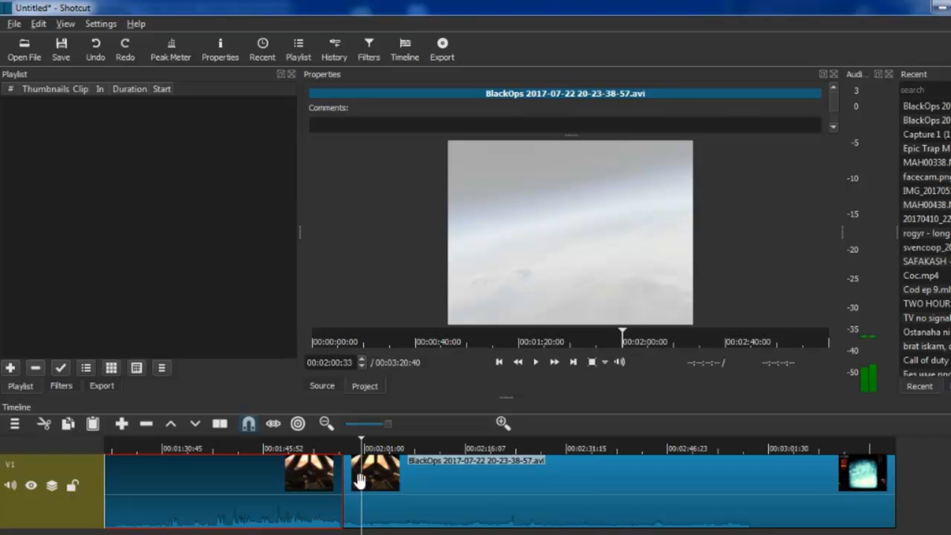
Step: Split the remaining clip at the 00:02:00:33 playhead position and remove the short segment just before it
right_click(390, 490)
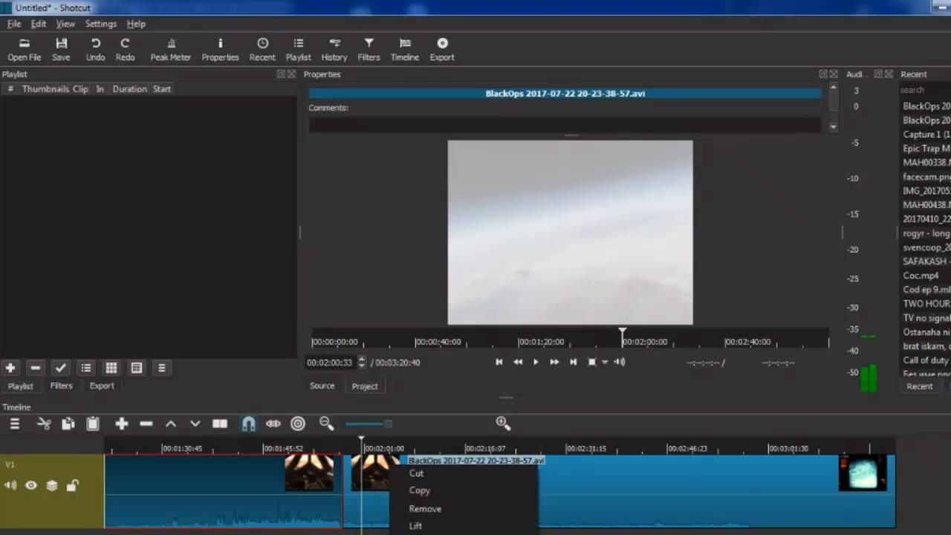
click(430, 534)
right_click(352, 492)
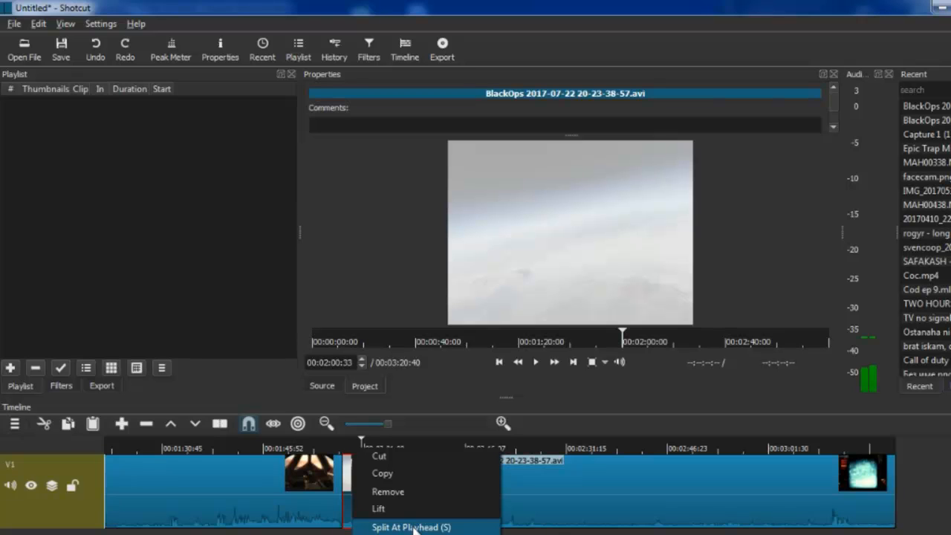
click(413, 530)
right_click(351, 472)
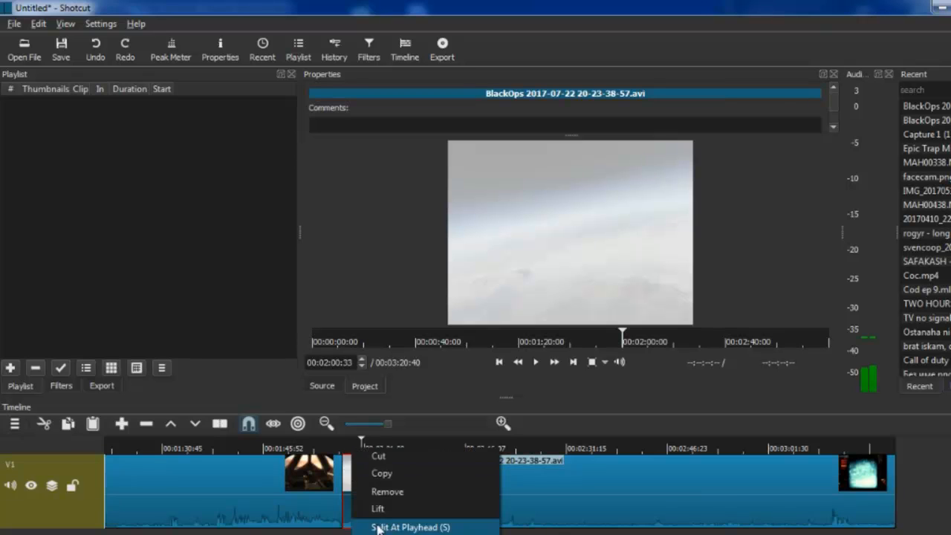
click(401, 493)
Step: Split the remaining footage around the aircraft scene and ripple-delete that middle segment
drag(380, 444, 479, 444)
key(s)
key(s)
click(446, 482)
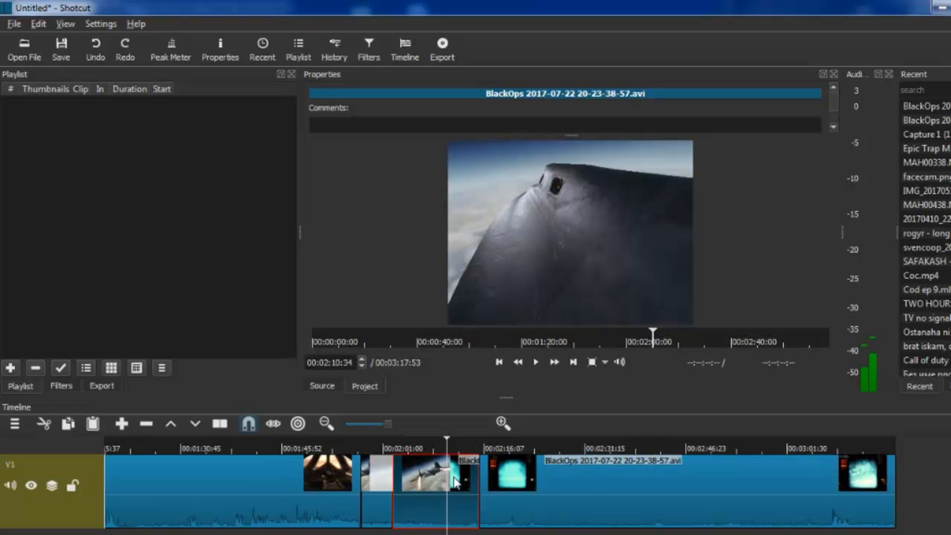
key(z)
drag(541, 471, 453, 492)
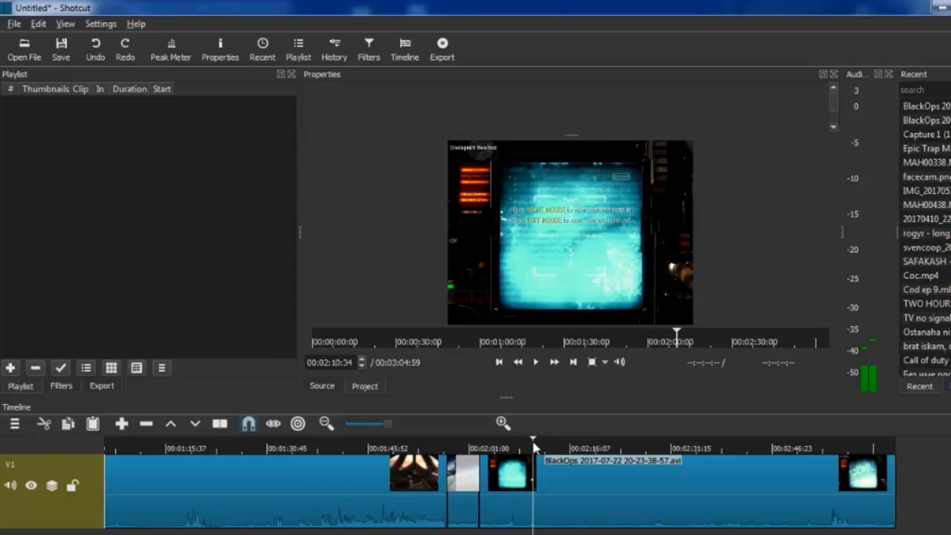
Step: Split the last clip at 00:02:14:07 and overlap its final part onto the preceding segment to create a transition
drag(535, 445, 557, 446)
click(609, 475)
key(s)
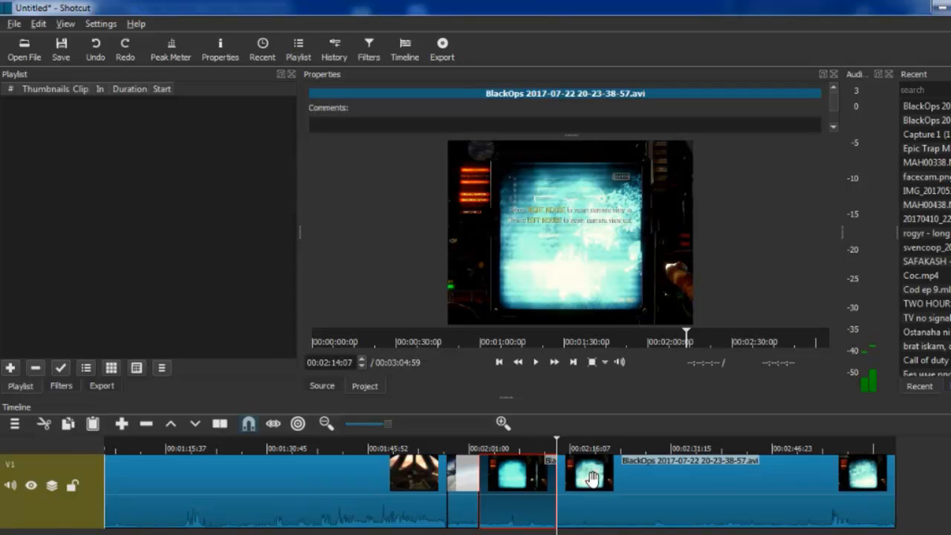
click(593, 478)
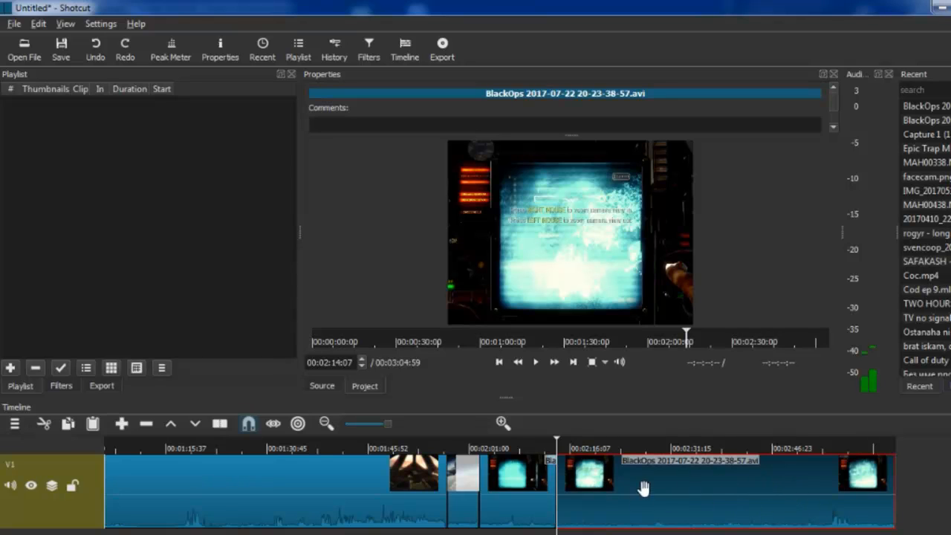
drag(820, 484, 788, 480)
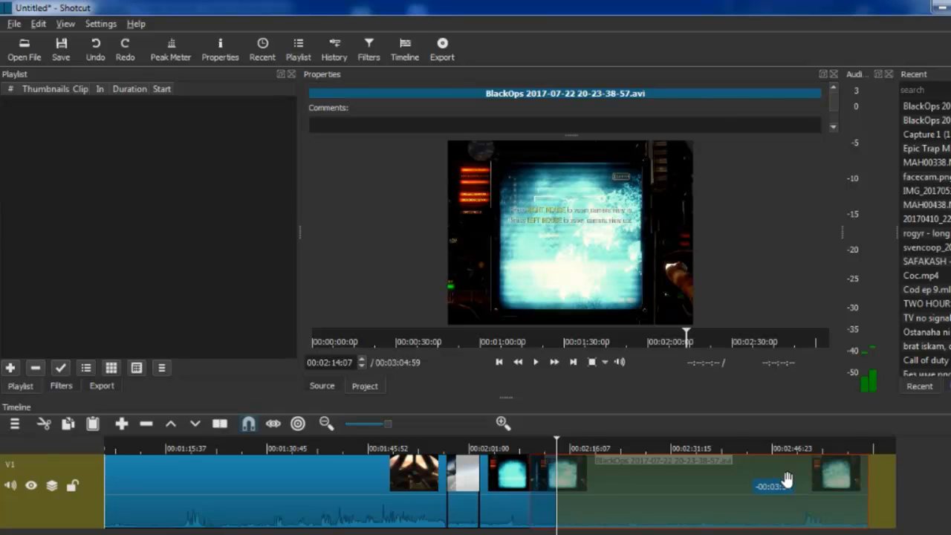
drag(787, 479, 787, 479)
Step: Play back the new transition between the last two clips from just before it starts
click(573, 443)
click(565, 446)
mouse_move(565, 443)
mouse_down()
mouse_move(584, 442)
mouse_move(549, 447)
mouse_up()
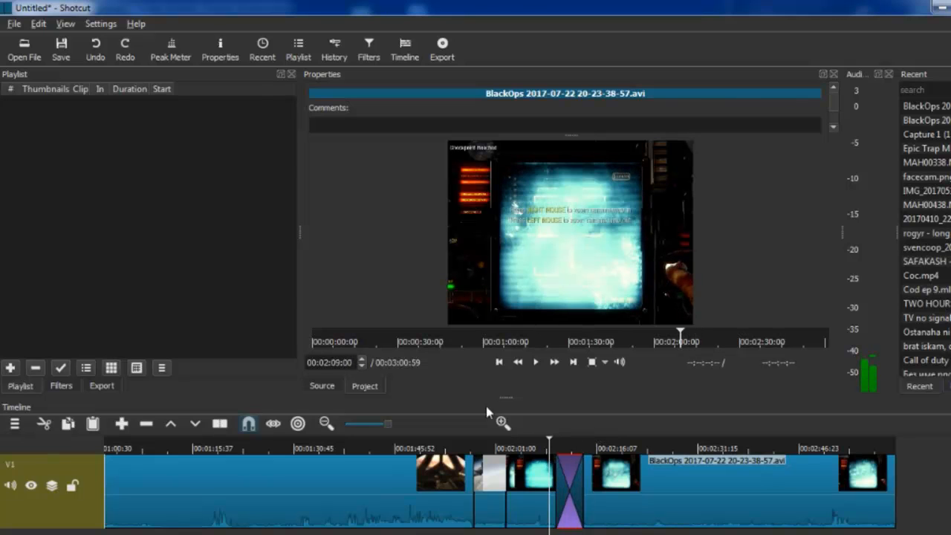
click(535, 363)
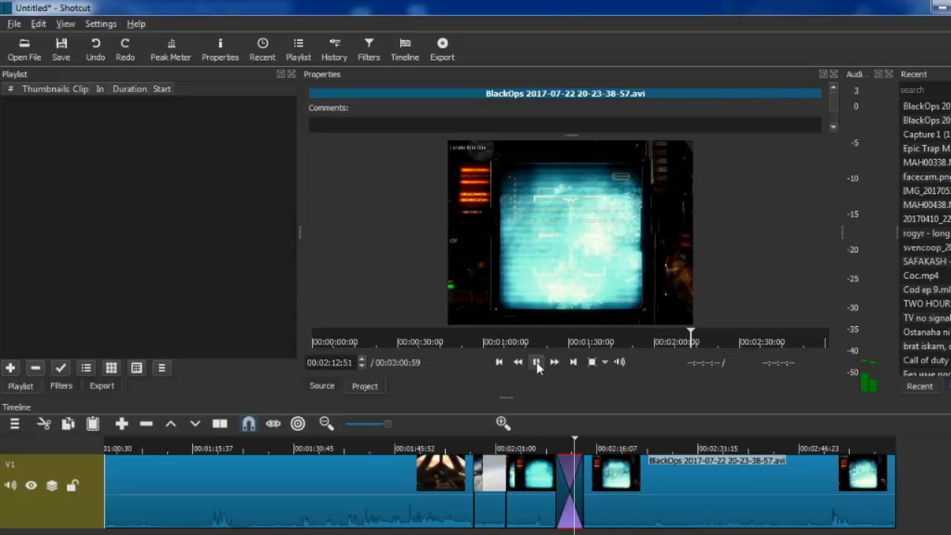
click(585, 446)
click(569, 449)
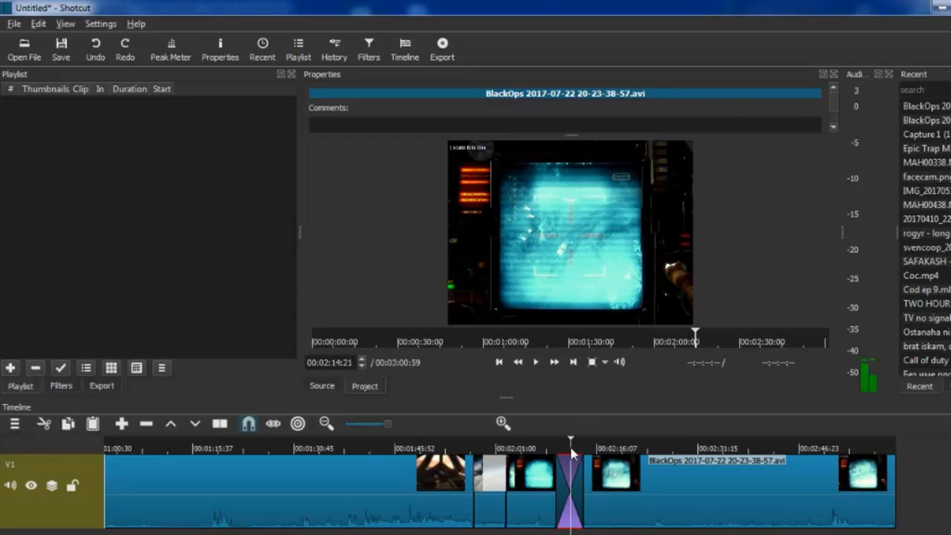
Step: Set the video type of the transition between the last two clips to Iris Circle
click(546, 501)
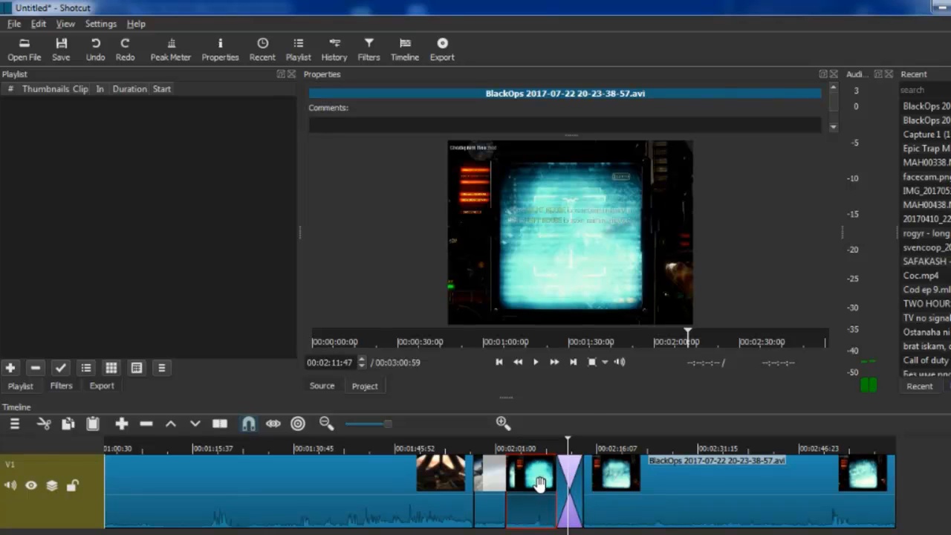
click(567, 477)
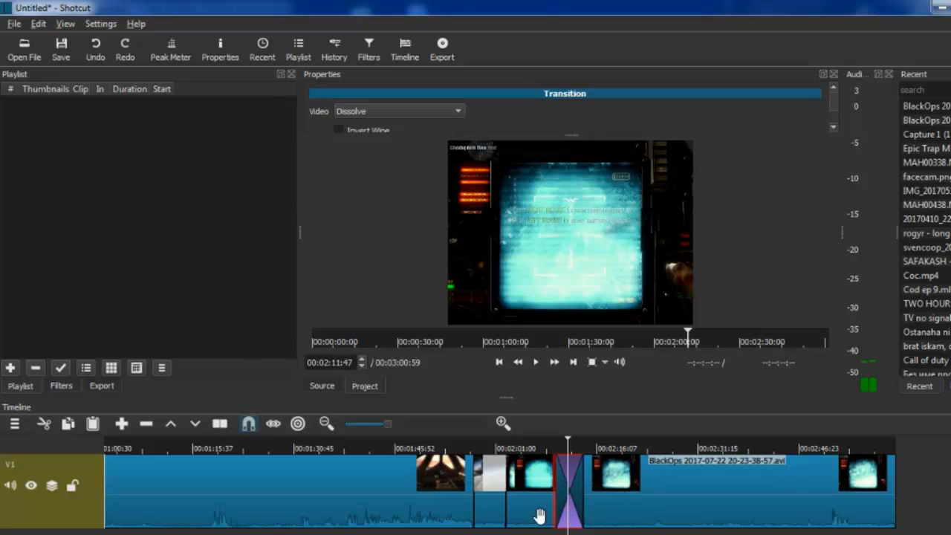
click(379, 113)
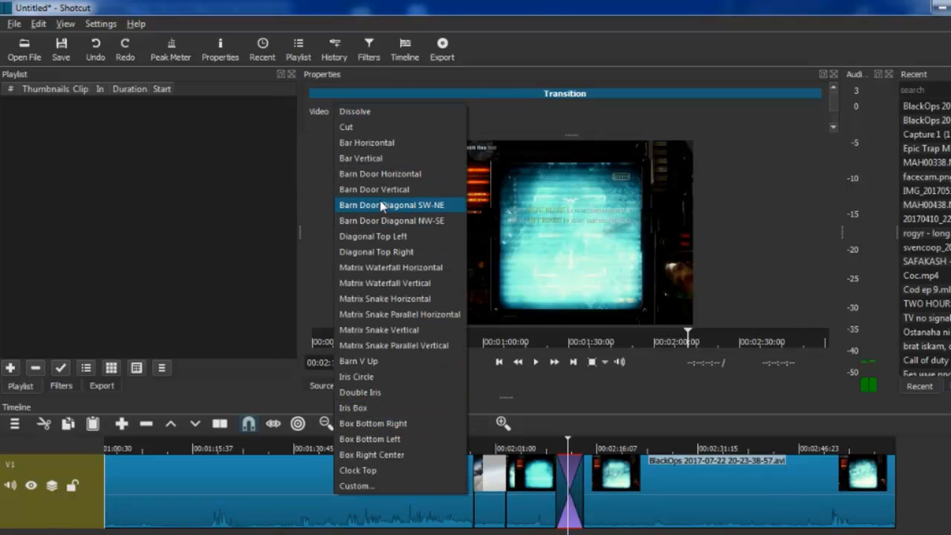
click(416, 377)
Step: Preview the Iris Circle transition by replaying the timeline across it
click(577, 446)
drag(579, 444, 563, 446)
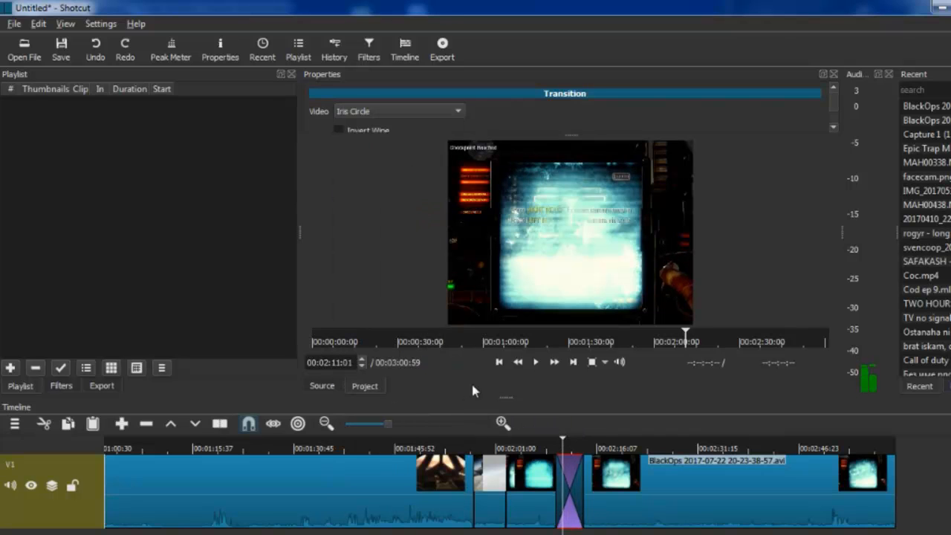
click(534, 367)
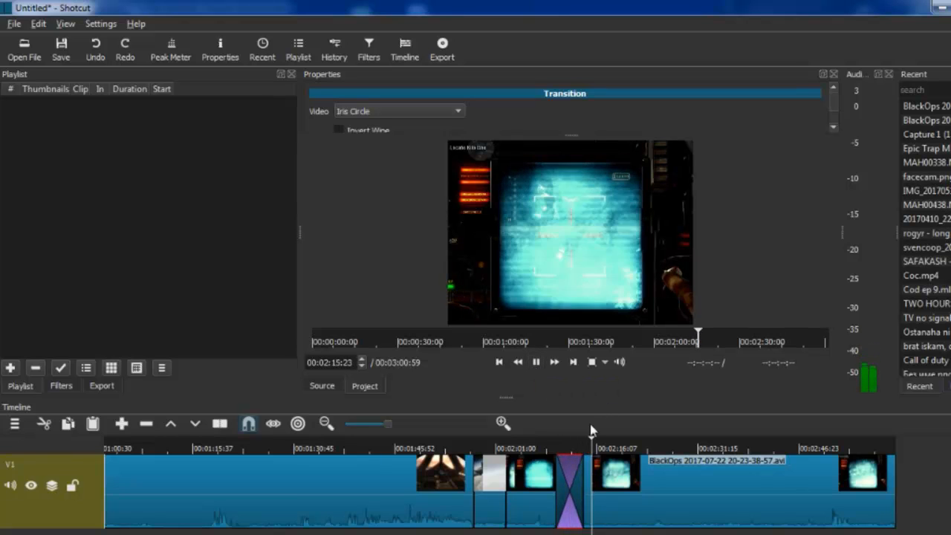
drag(601, 442, 556, 443)
click(538, 362)
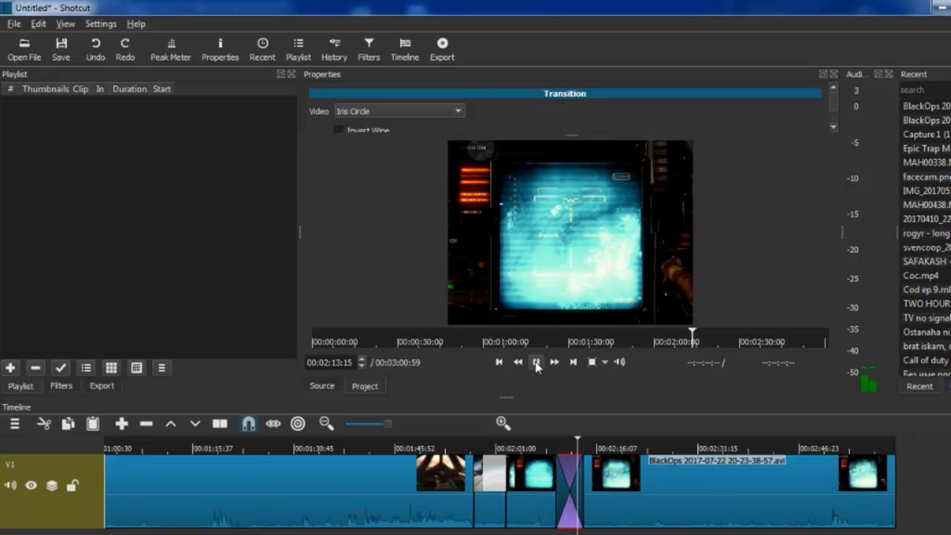
click(537, 362)
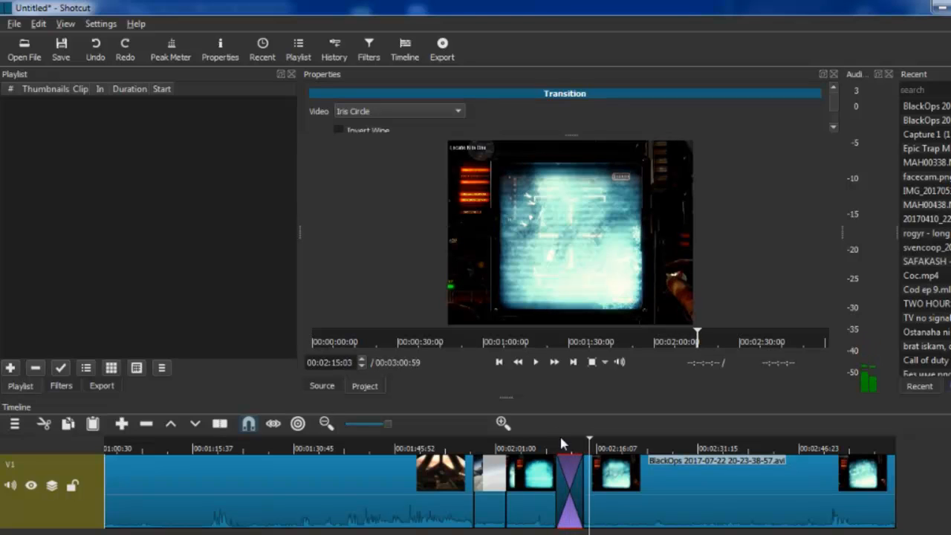
Step: Remove the Iris Circle transition and overlap the cloud clip onto the cockpit clip to create a short transition at about 00:01:57:13
right_click(572, 527)
click(598, 481)
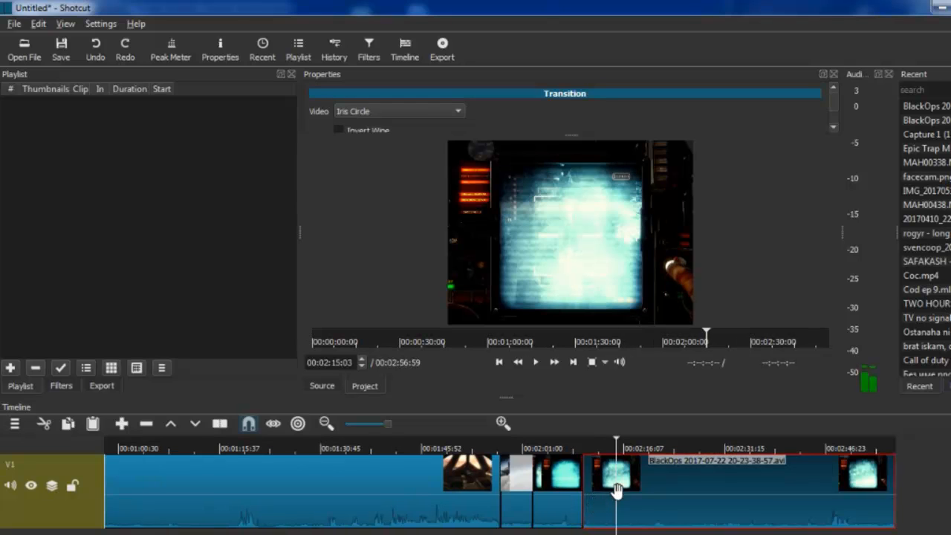
click(519, 478)
drag(519, 478, 511, 478)
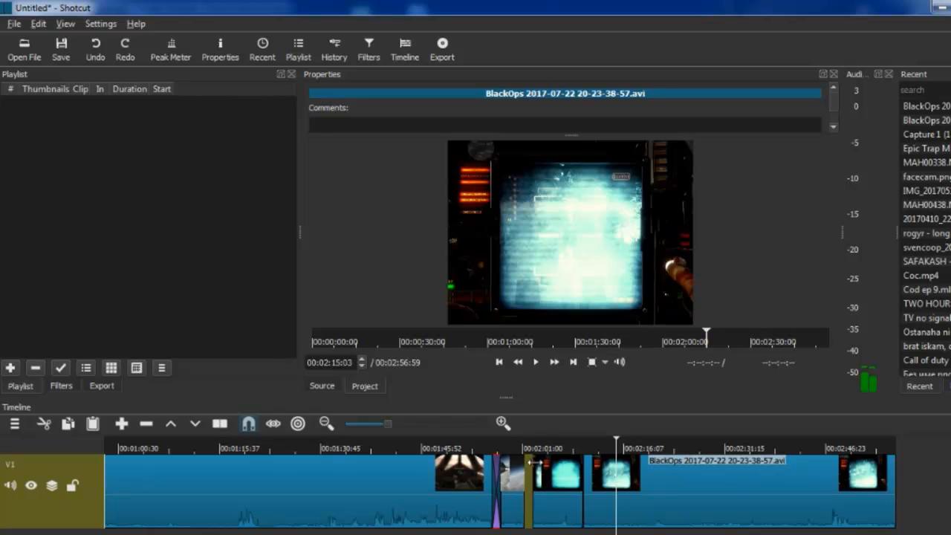
drag(616, 444, 498, 450)
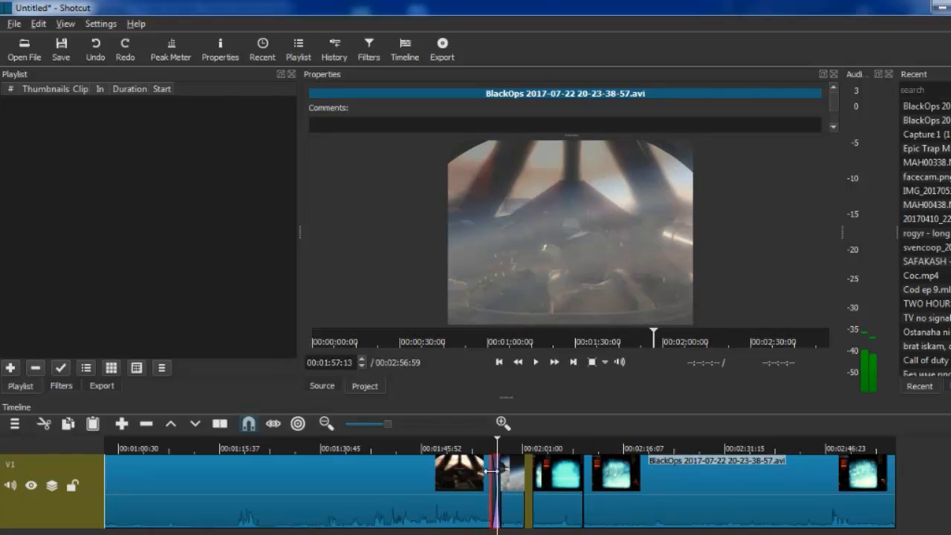
Step: Replay the short transition between the cockpit and cloud clips, and set its video type to Iris Box
drag(498, 445, 490, 445)
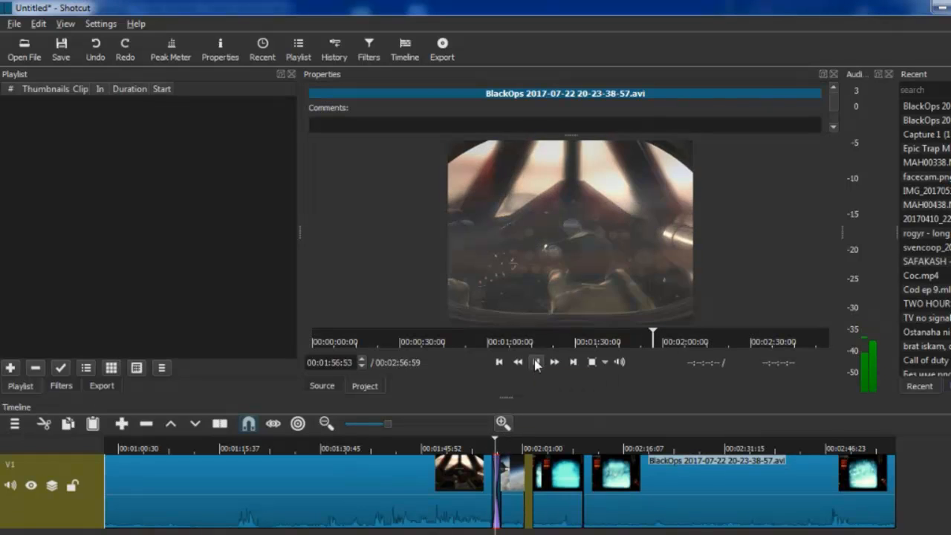
click(536, 364)
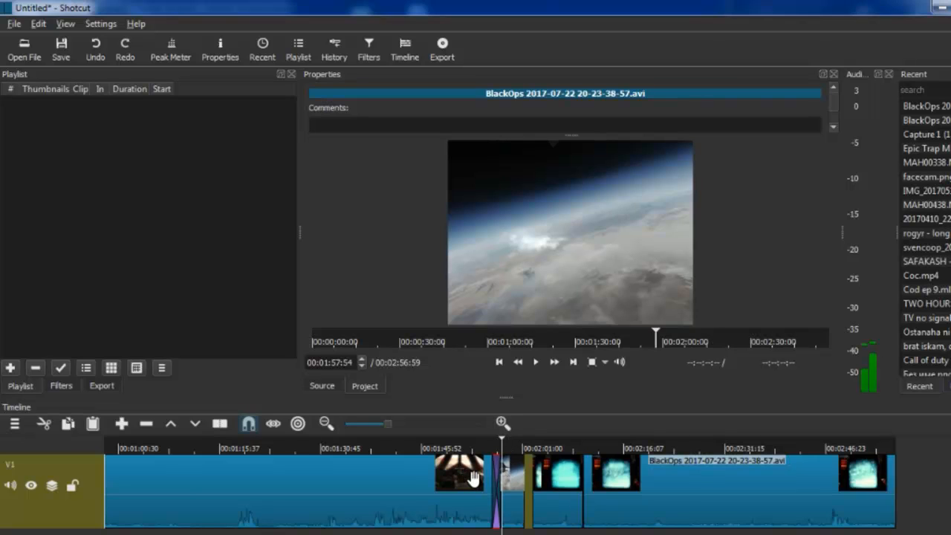
click(495, 476)
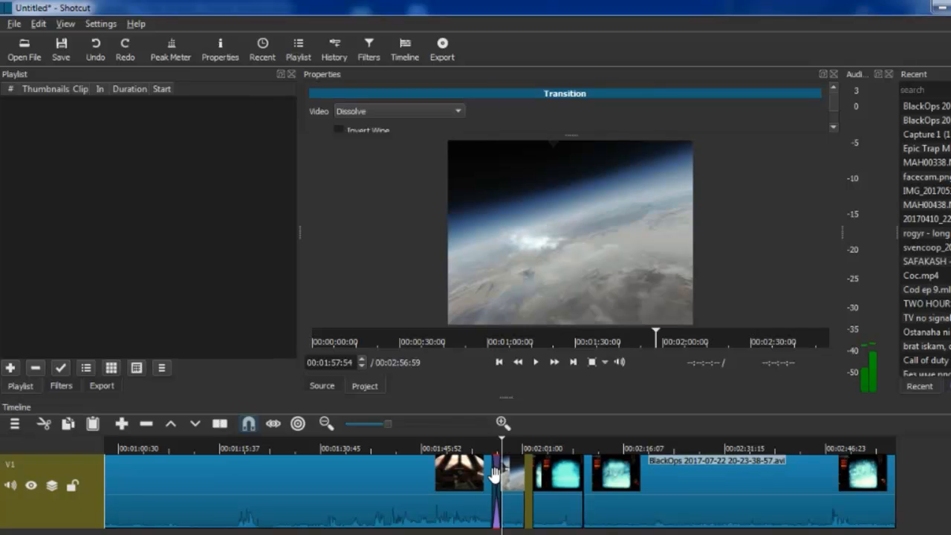
click(396, 110)
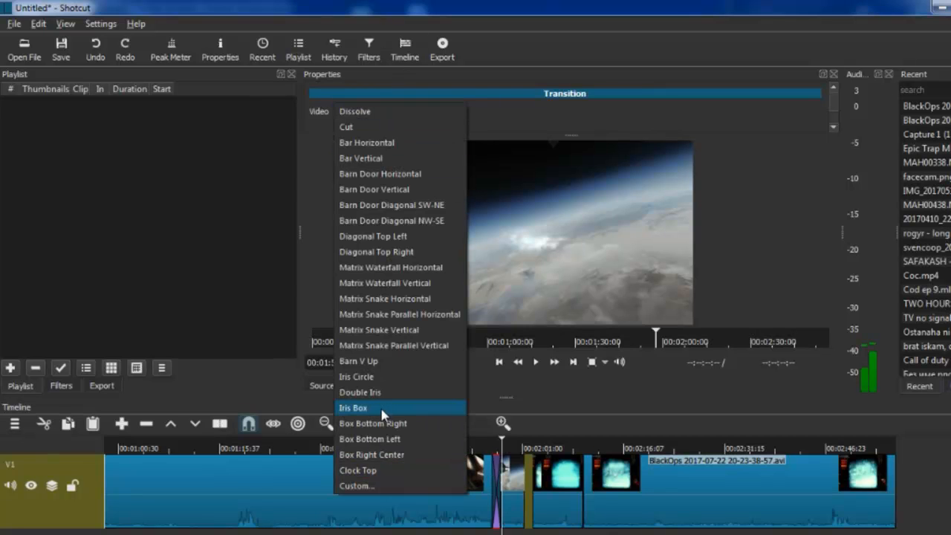
click(382, 412)
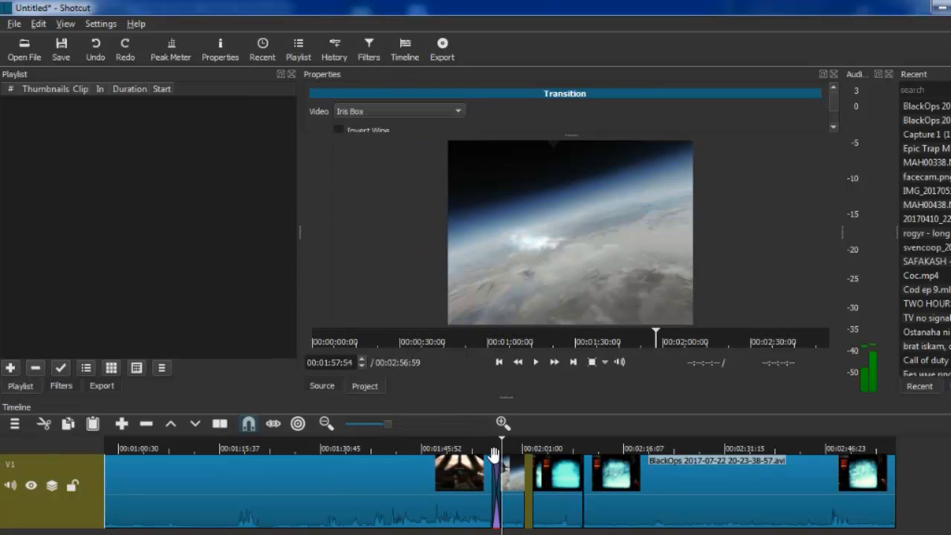
Step: Preview the Iris Box transition by playing the timeline from just before it begins
drag(498, 450, 490, 448)
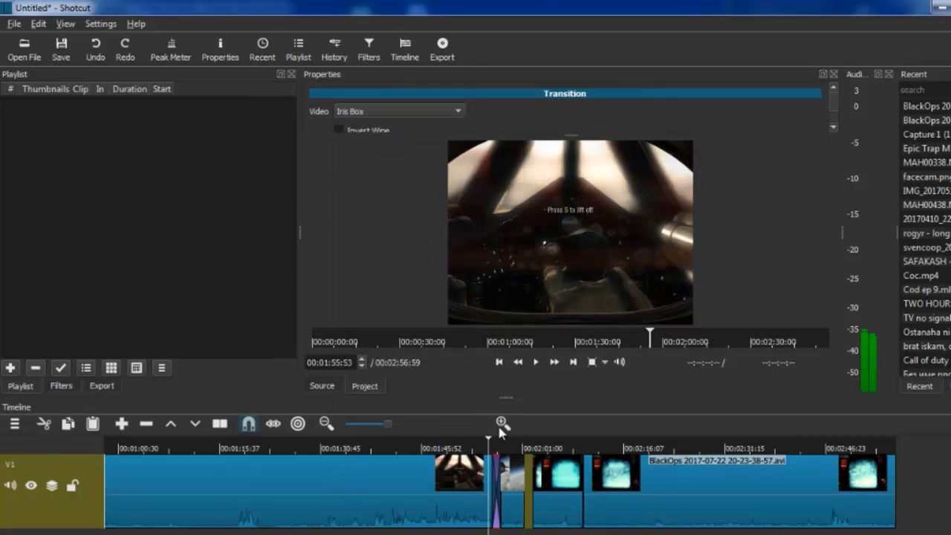
click(535, 362)
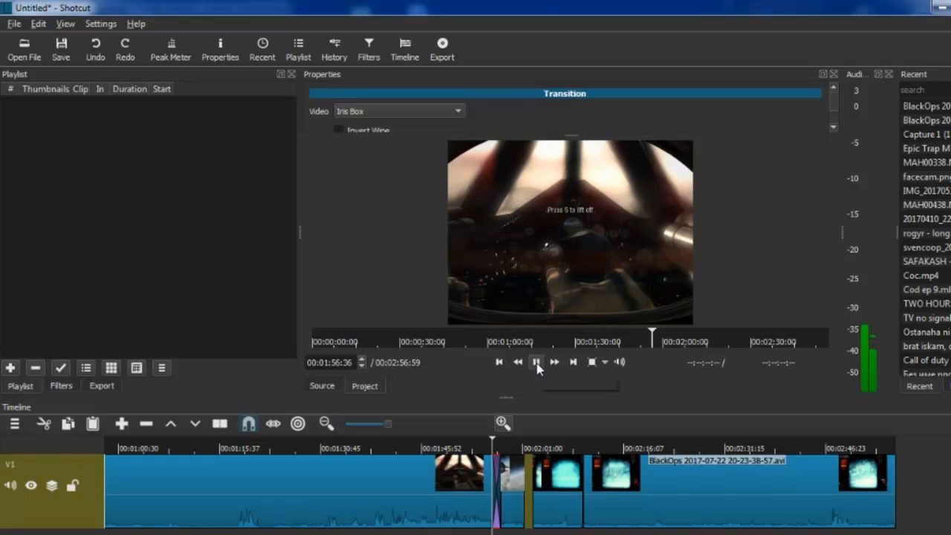
click(537, 362)
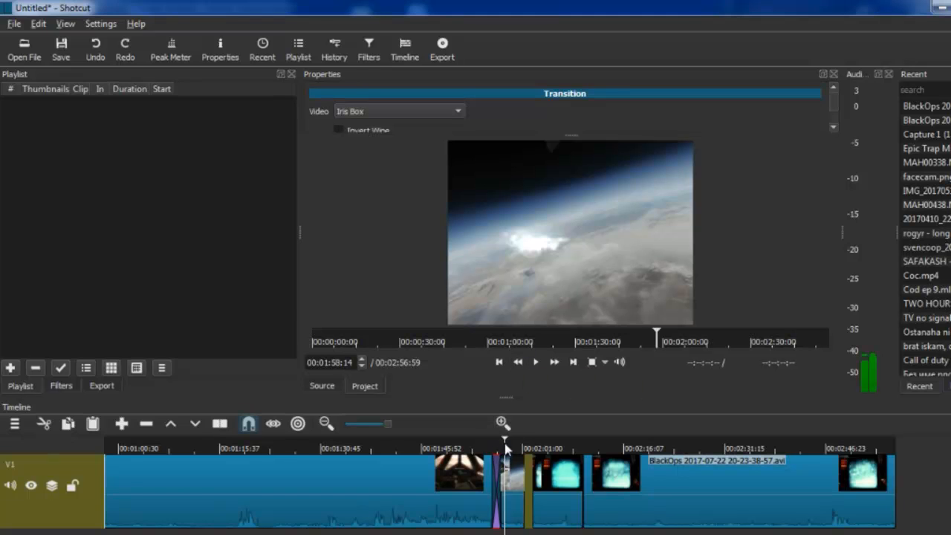
Step: Split the last clip at two points near its end, the earlier at 00:02:36:02, and remove the short segment between them
click(785, 448)
click(758, 447)
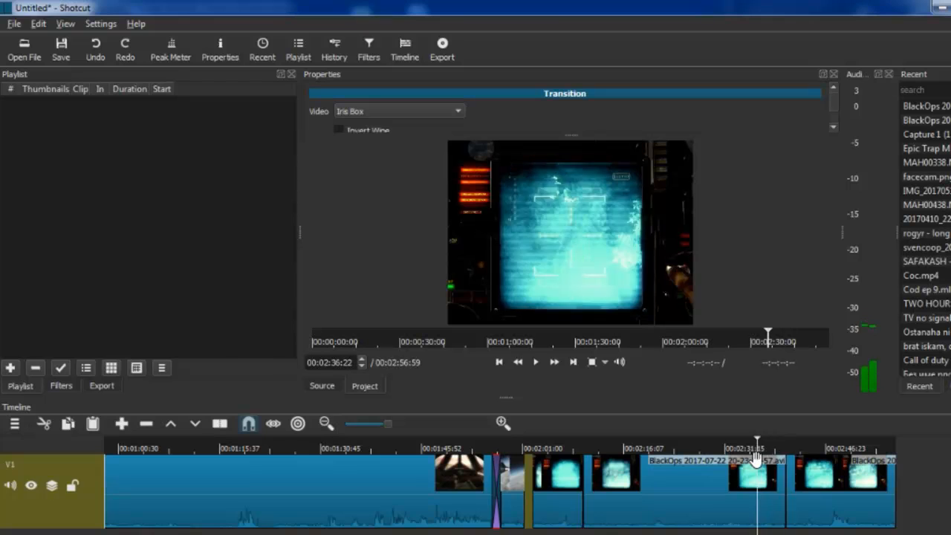
right_click(764, 483)
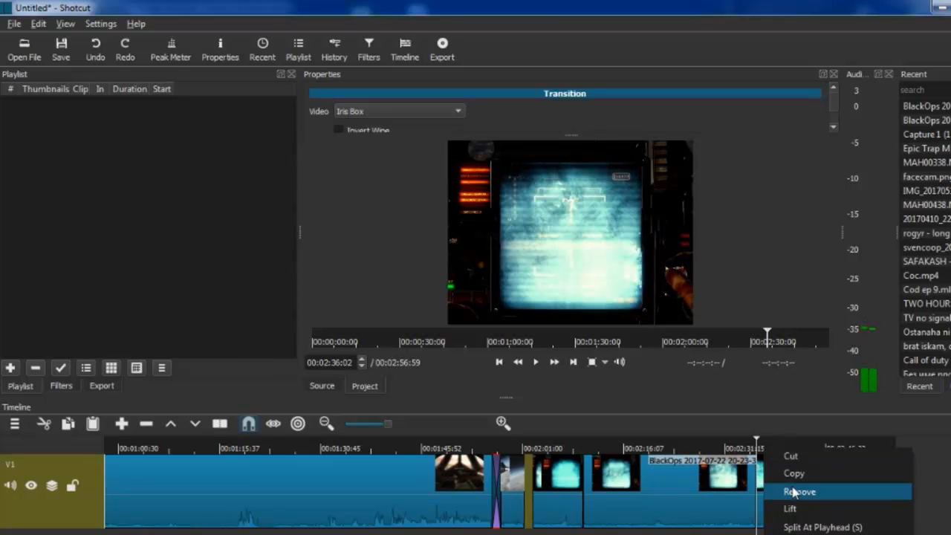
click(793, 492)
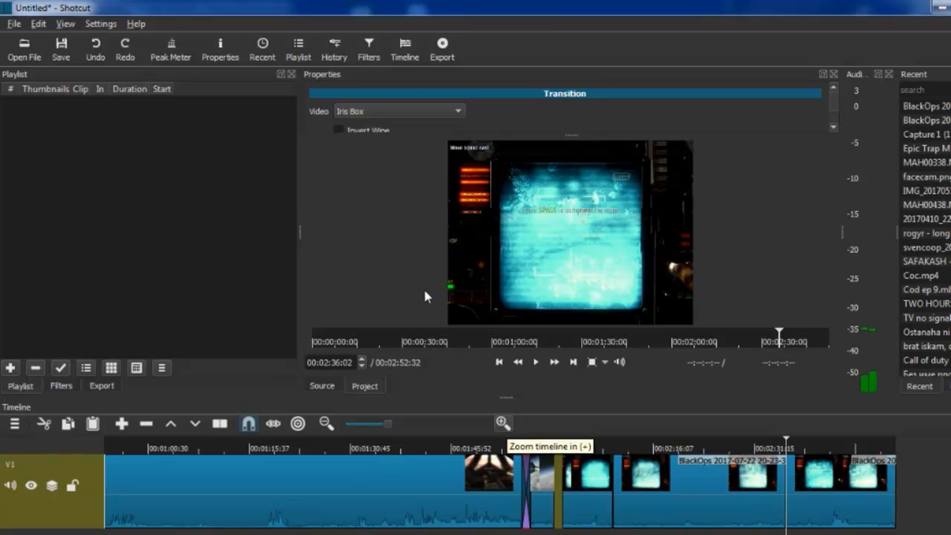
Step: Split the radar-screen clip at 00:02:14:14 and place the playhead inside its short first segment at 00:02:12:07
click(782, 449)
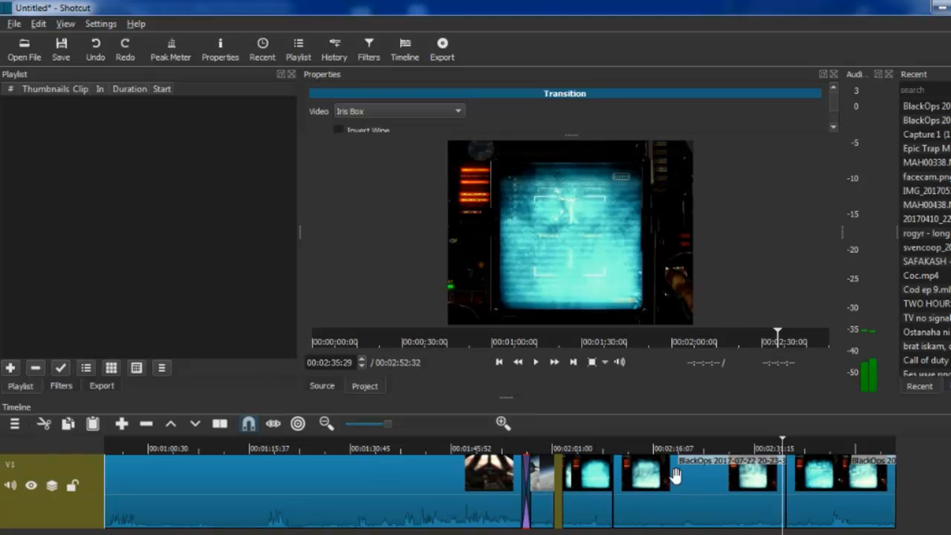
click(641, 449)
click(669, 487)
key(s)
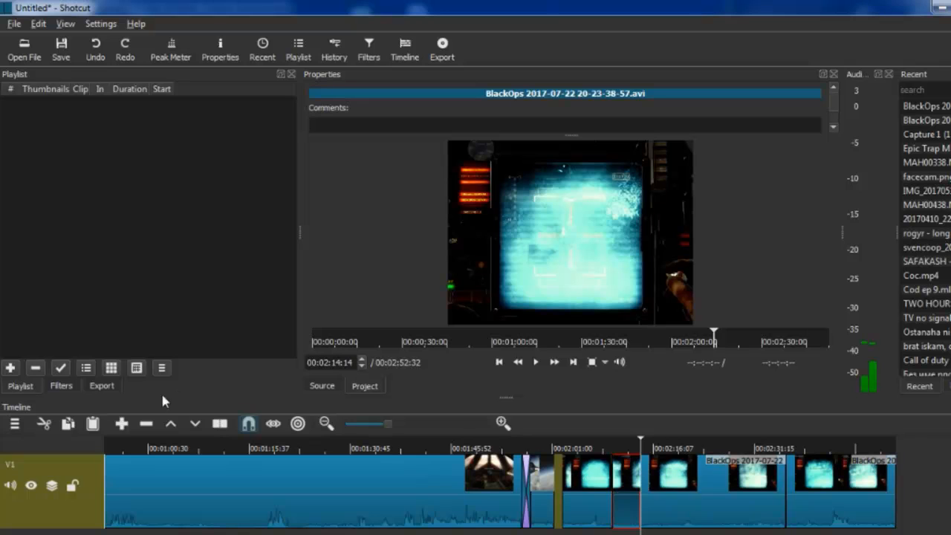
click(637, 446)
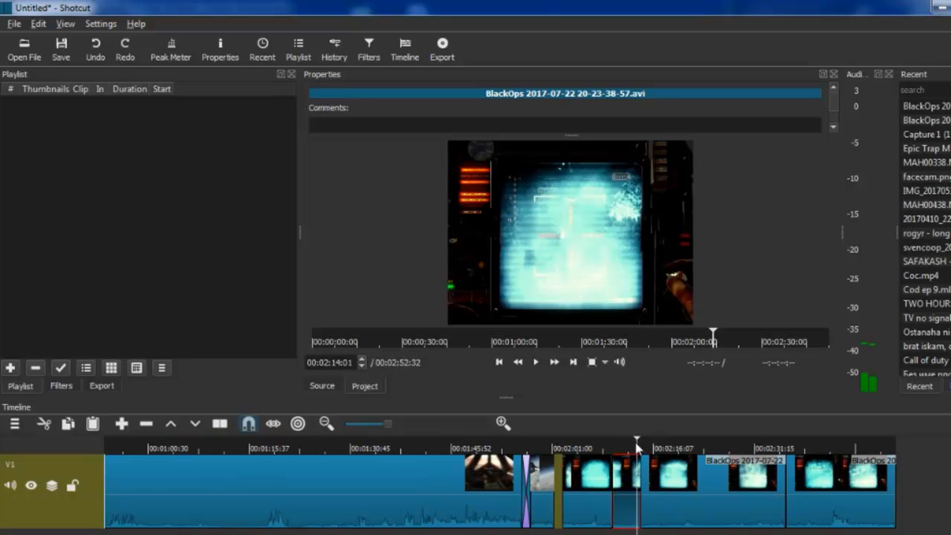
click(626, 448)
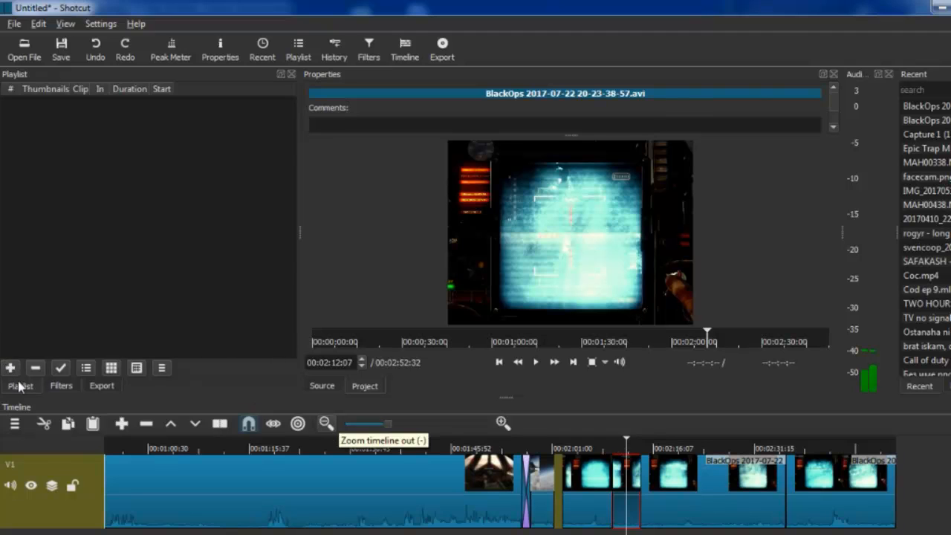
Step: Add a Mute audio filter to the selected short radar-screen segment
click(59, 386)
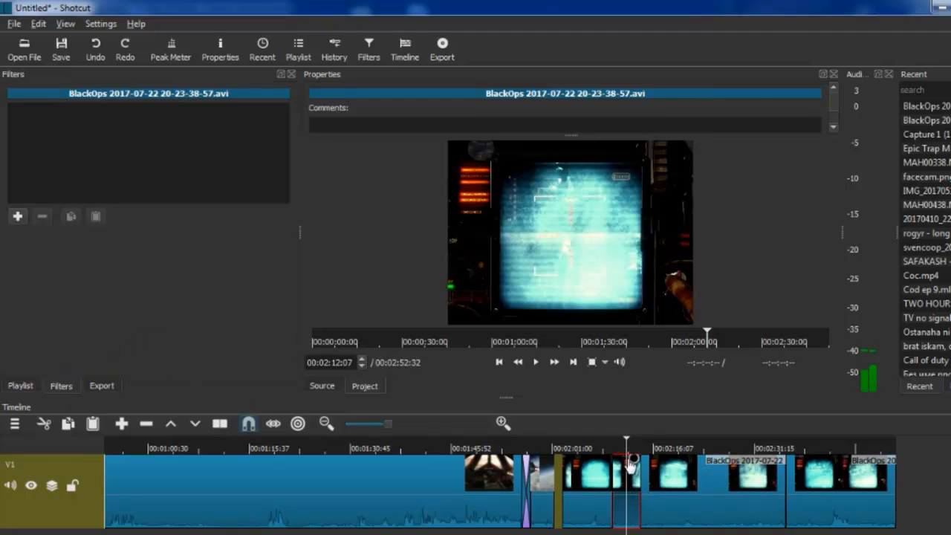
click(16, 216)
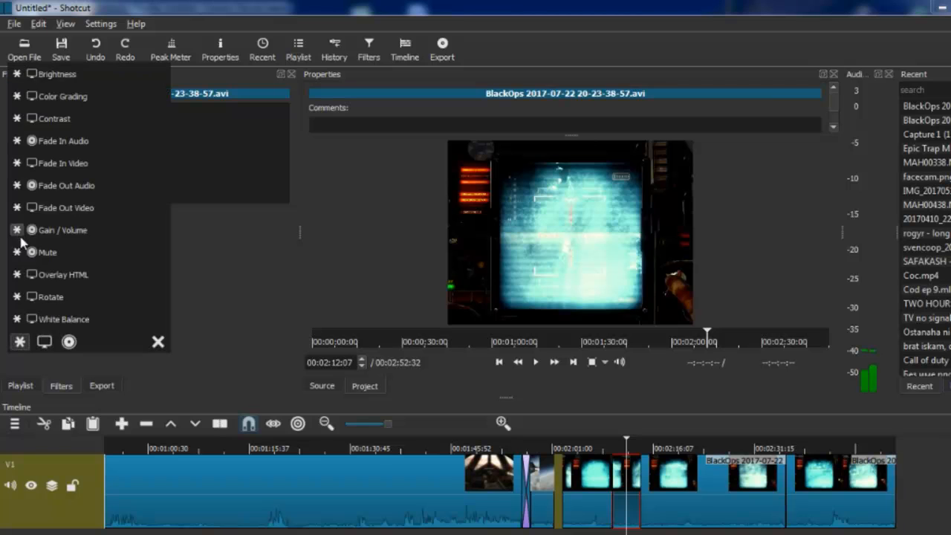
click(73, 254)
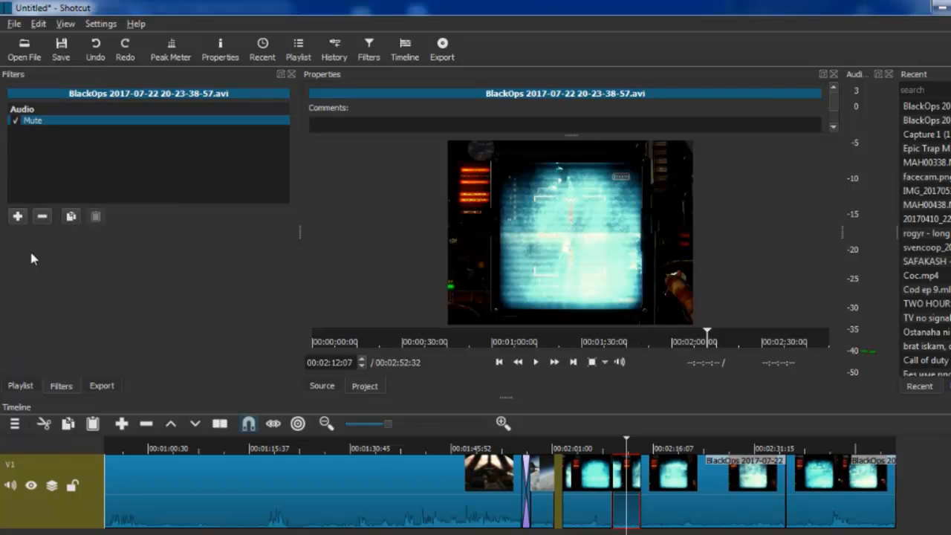
Step: Add a Brightness filter to the same short segment and set it to 200%
click(18, 217)
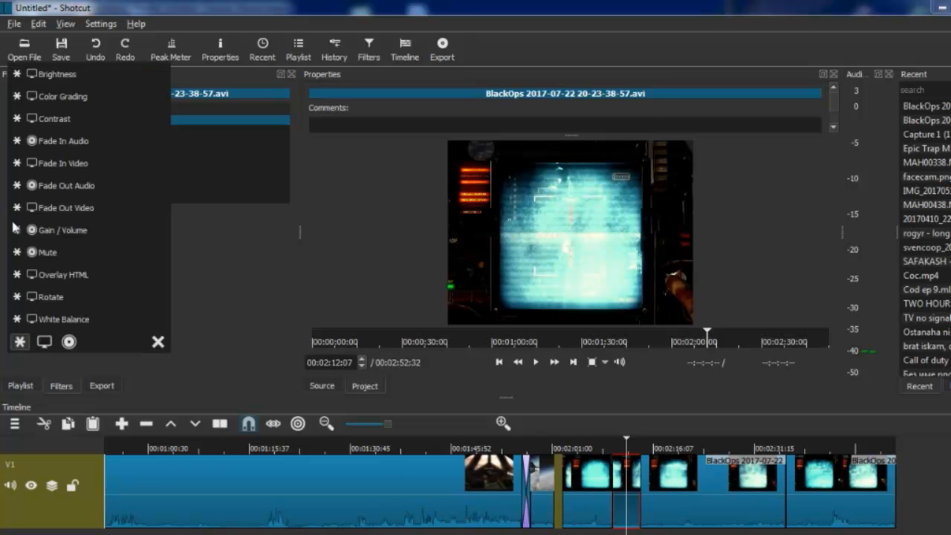
click(64, 79)
drag(118, 239, 200, 239)
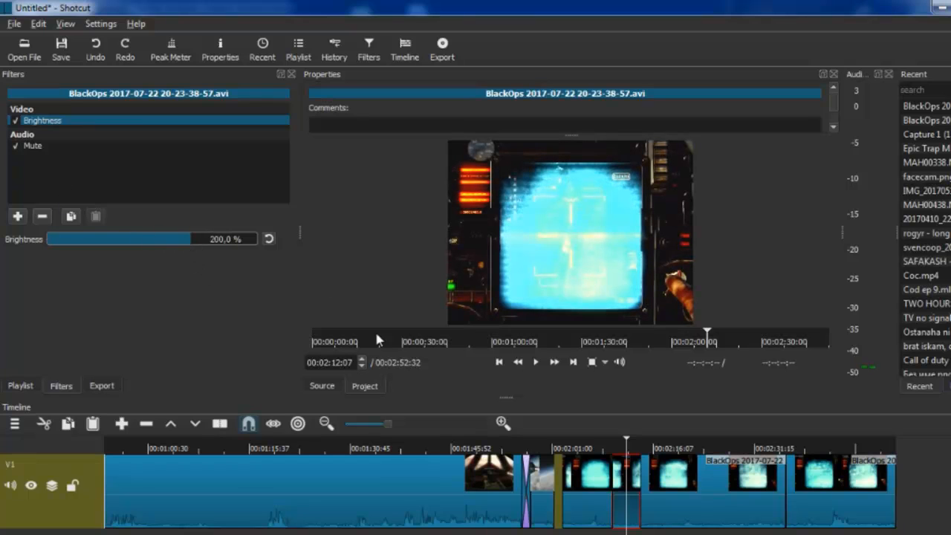
Step: Add a Rotate filter to the short segment and set its scale to 200%
click(17, 217)
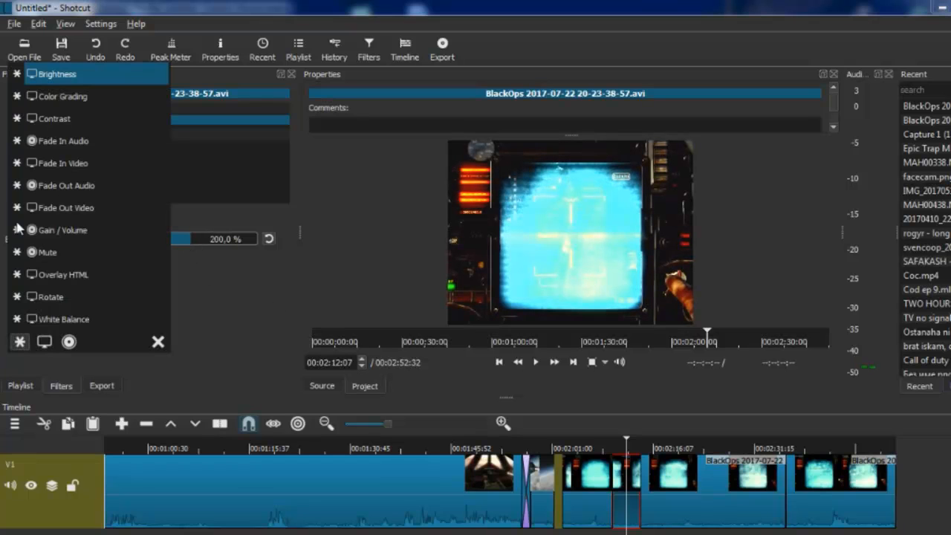
click(62, 297)
drag(112, 276, 240, 278)
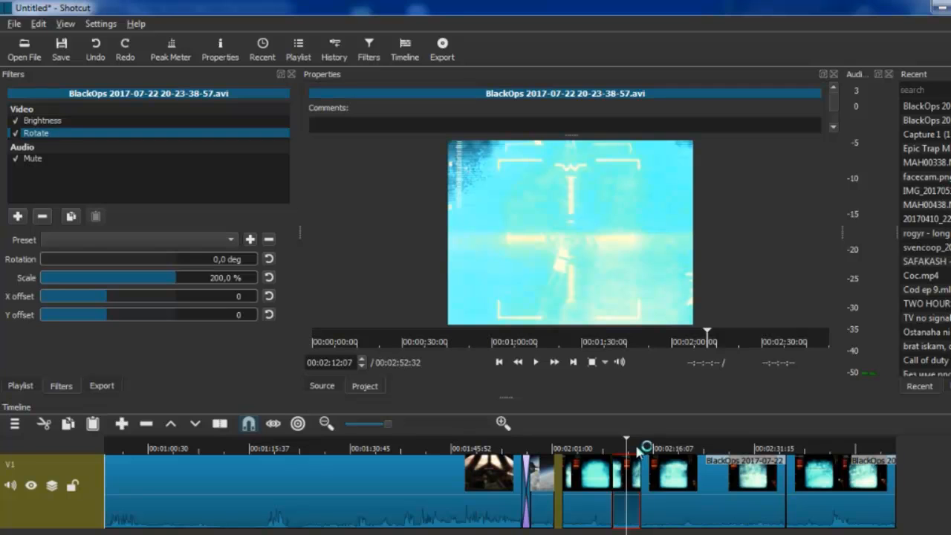
Step: Add a Contrast filter at 99% to the long cockpit clip and check another frame at 00:01:52:46
drag(630, 448, 422, 452)
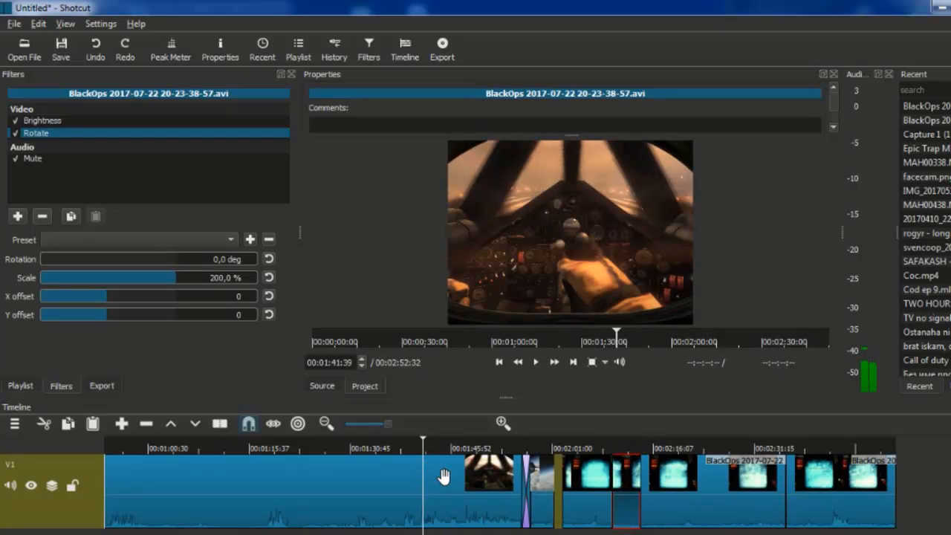
click(431, 472)
click(18, 215)
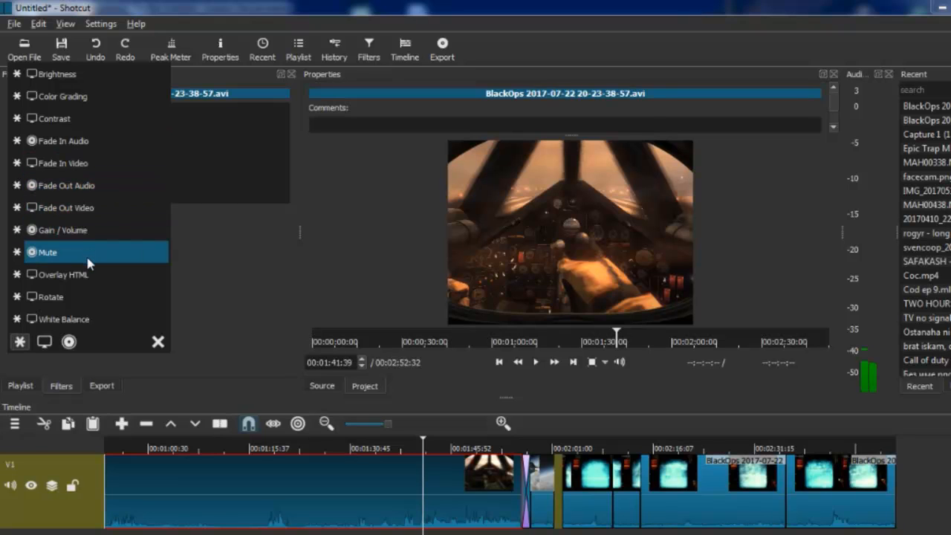
click(73, 119)
drag(101, 259, 201, 284)
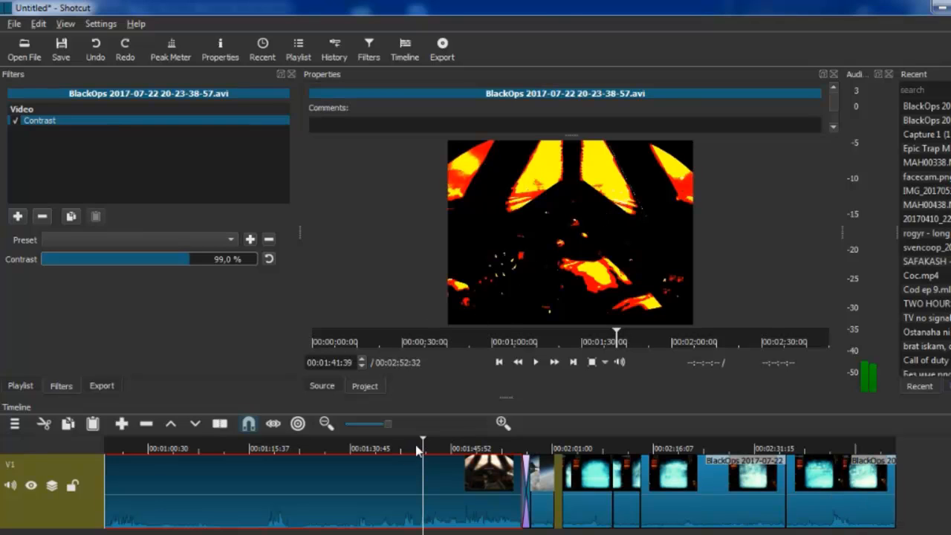
drag(424, 446, 498, 446)
Step: Open the music file Epic Trap Music - White Tiger.mp3 and pause its playback
click(24, 50)
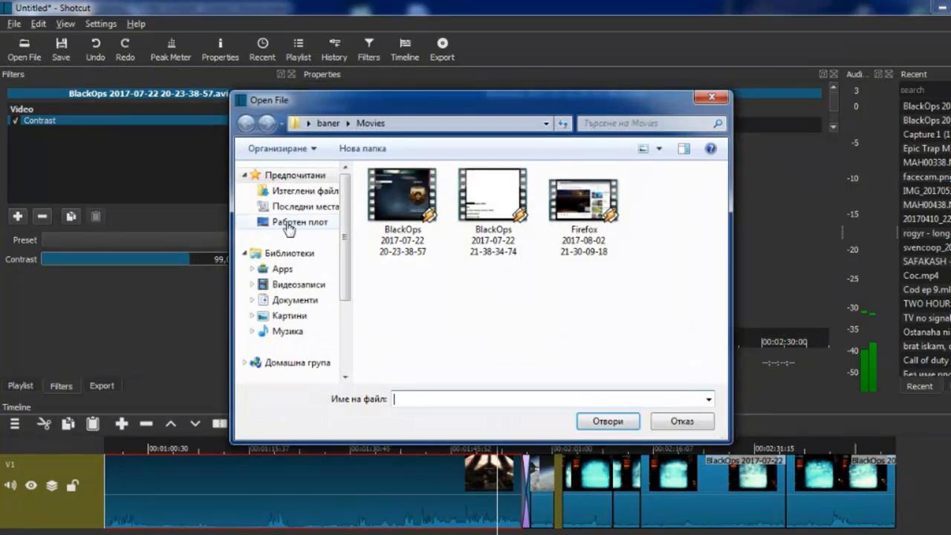
click(268, 222)
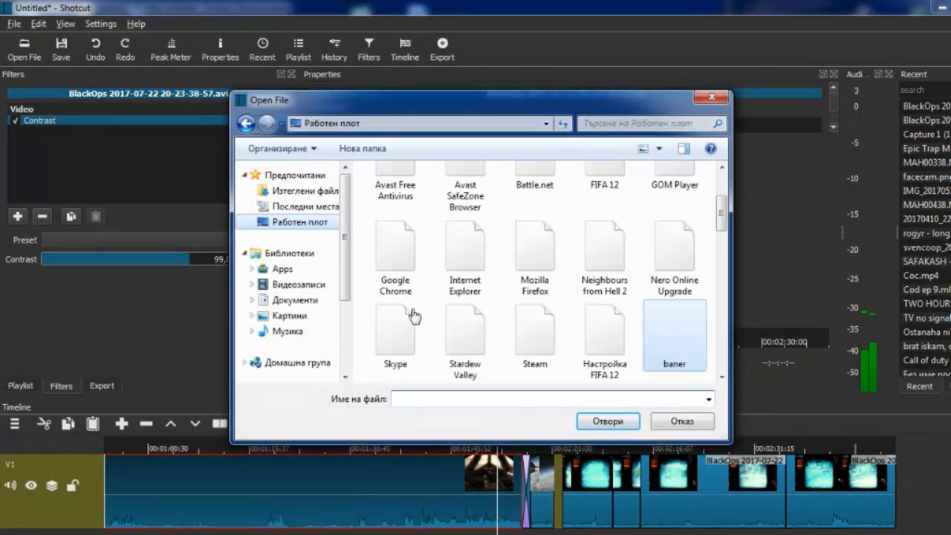
click(614, 328)
double_click(669, 336)
click(650, 309)
double_click(650, 308)
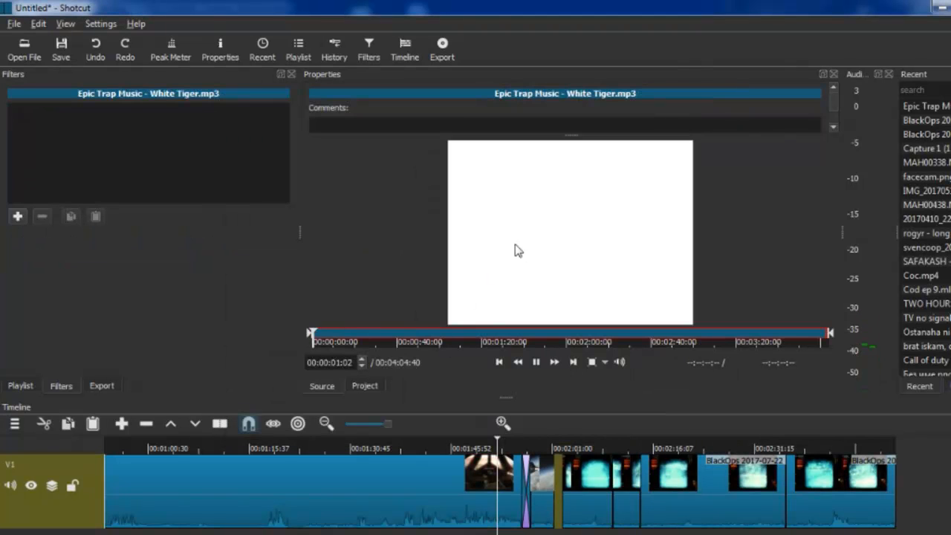
click(540, 367)
Step: Add an audio track below the video track and bring it into view
click(14, 423)
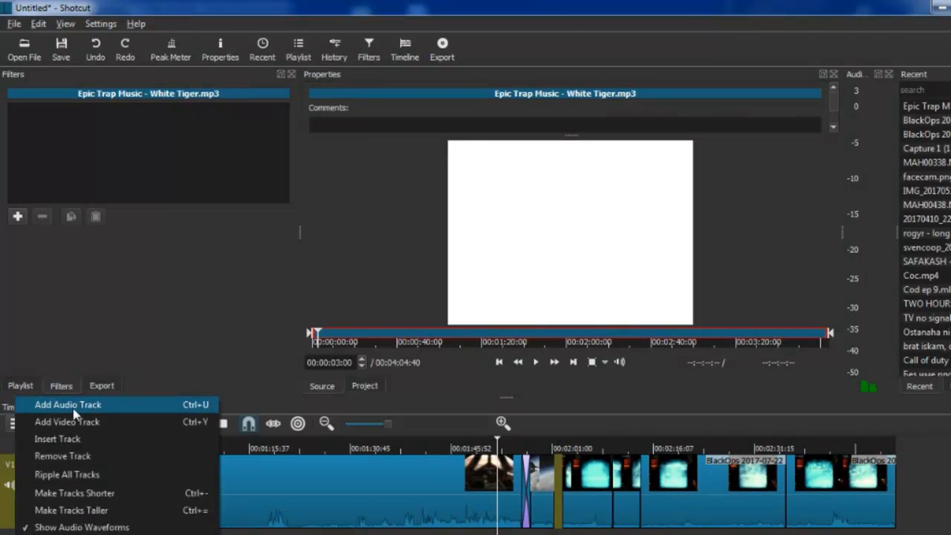
click(87, 405)
click(13, 424)
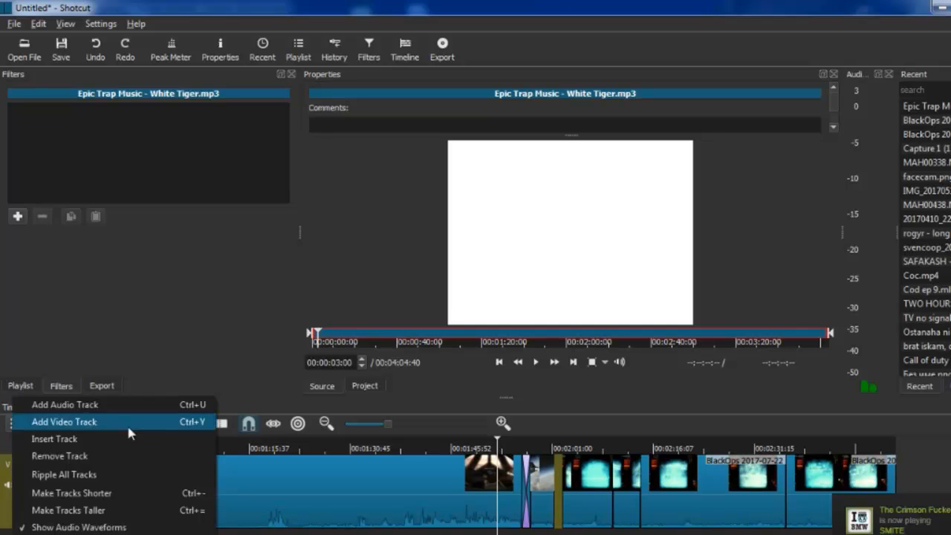
key(Escape)
scroll(468, 487, down, 3)
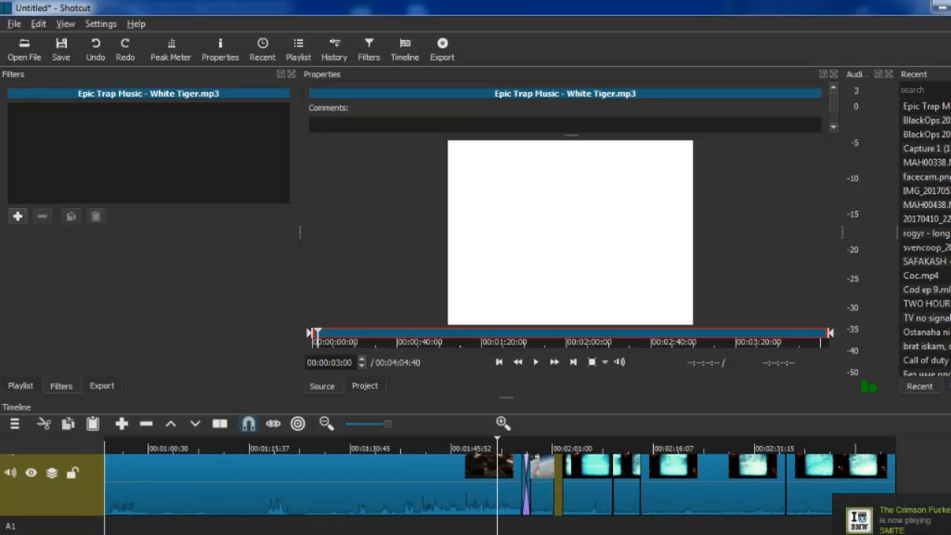
Step: Place the White Tiger music on audio track A1 so that it starts at the beginning of the timeline
drag(559, 185, 384, 426)
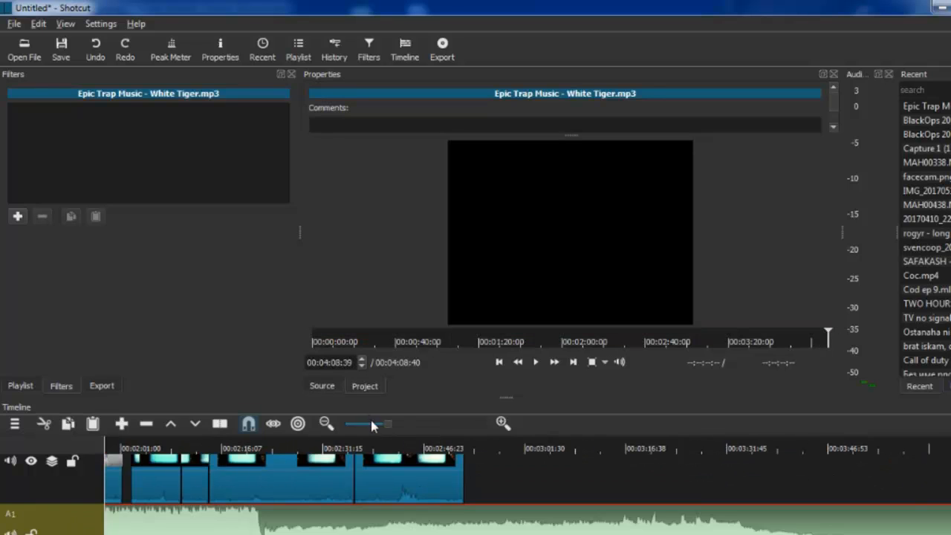
click(371, 422)
drag(503, 518, 278, 526)
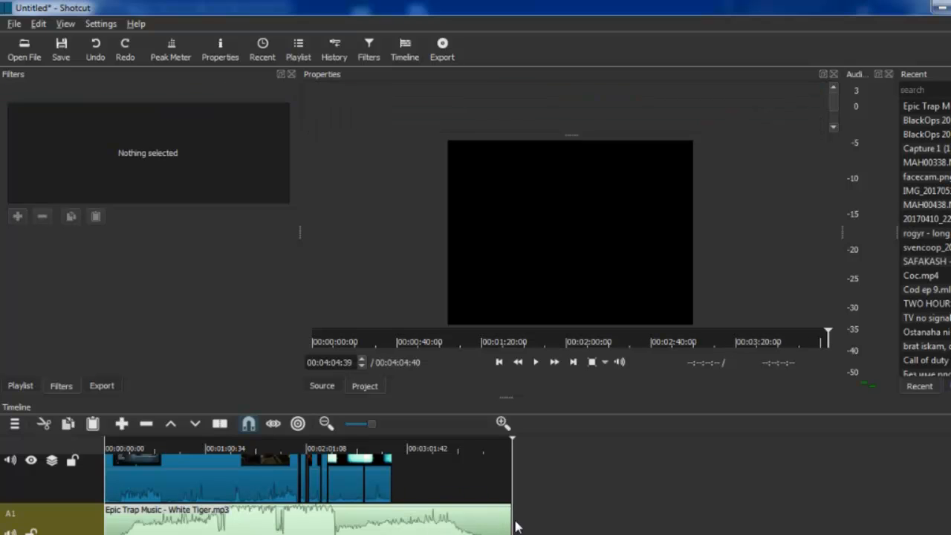
Step: Split the music near the end of the video at 00:02:50:34, remove the excess part, and place the playhead at 00:02:38:06
drag(513, 446, 388, 481)
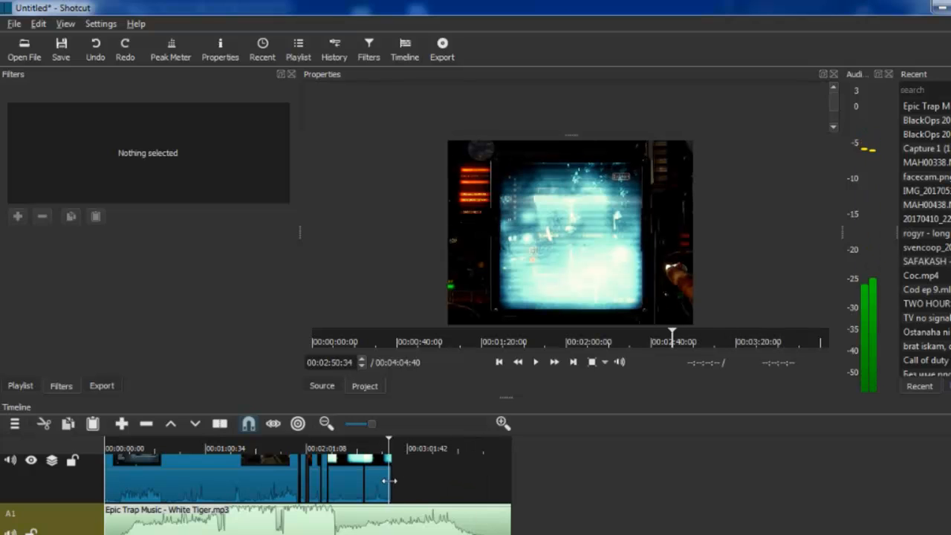
click(410, 518)
key(s)
right_click(413, 526)
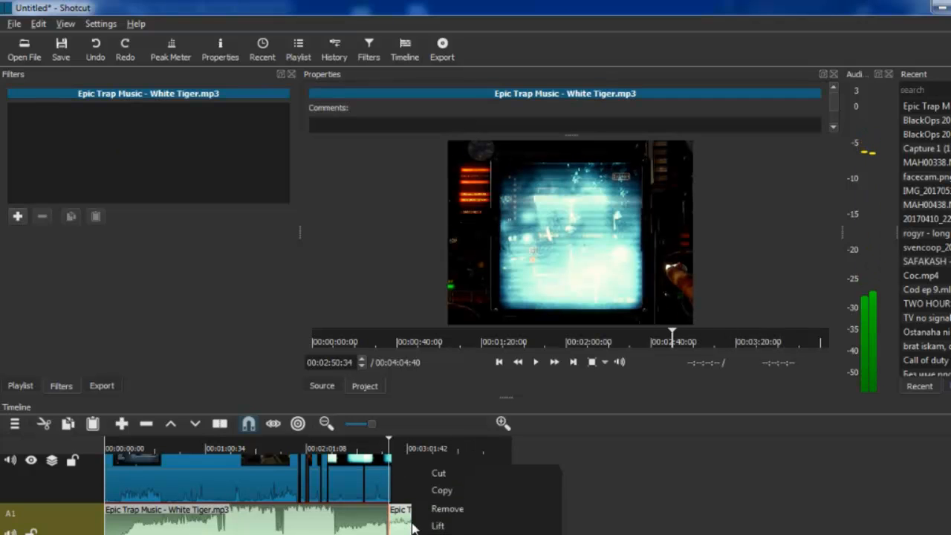
click(447, 510)
click(368, 449)
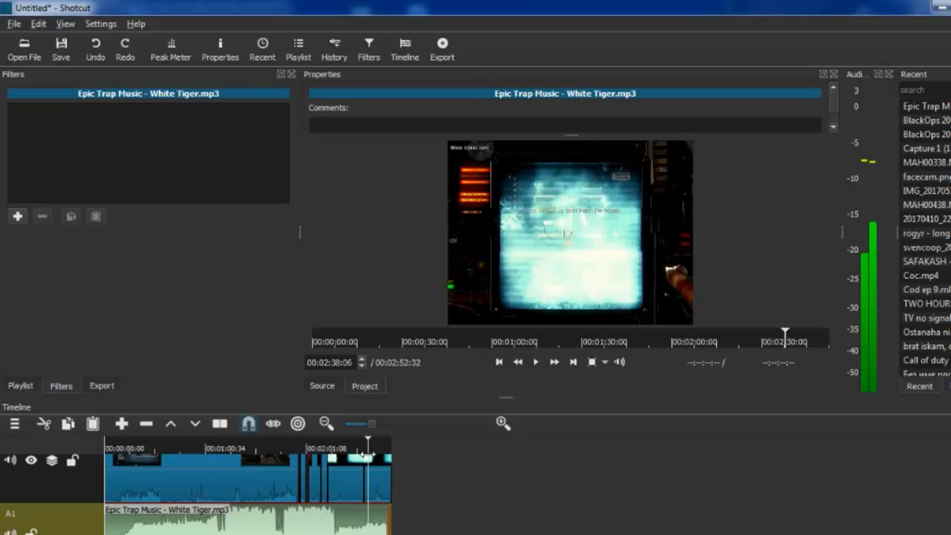
Step: Add a Balance audio filter to the White Tiger music clip and set its balance to 0,08
click(17, 216)
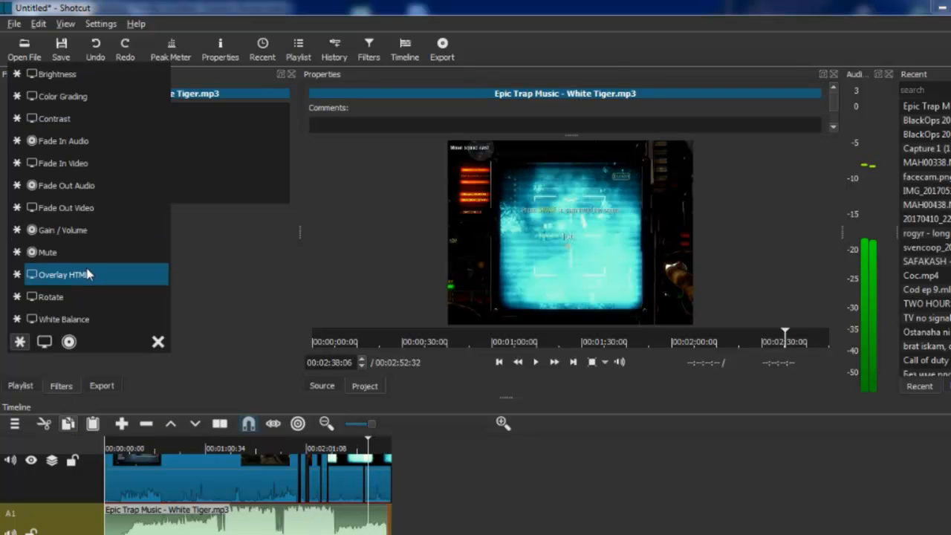
click(69, 342)
click(72, 77)
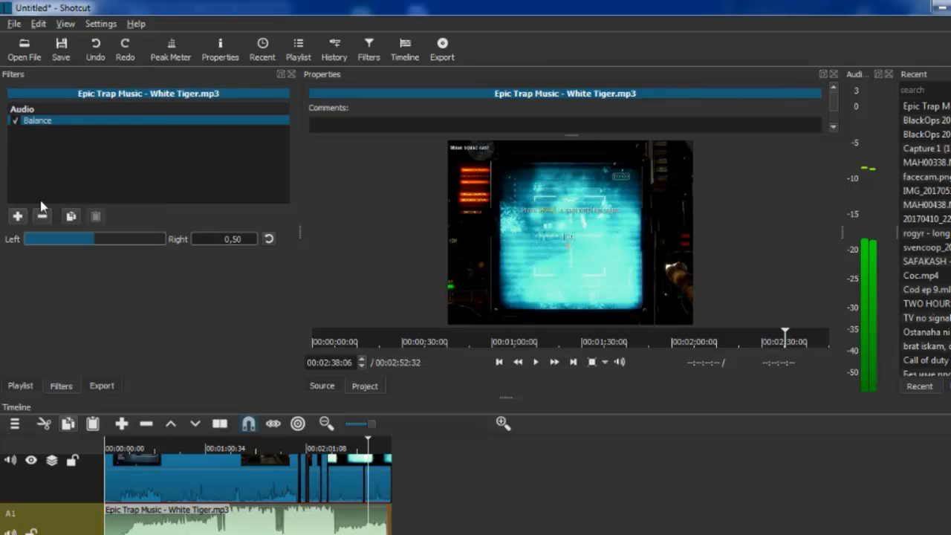
click(36, 240)
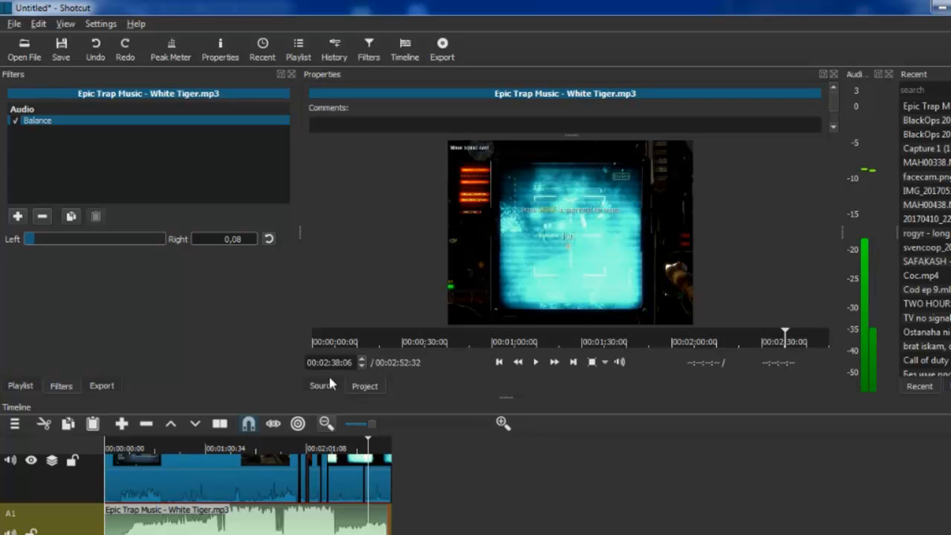
Step: Add a second video track above the gameplay track
scroll(245, 490, up, 1)
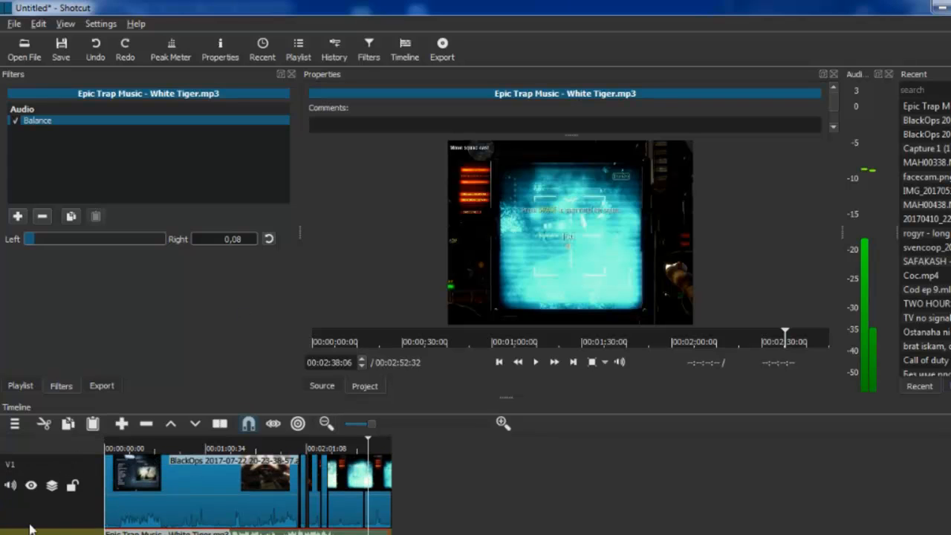
click(14, 423)
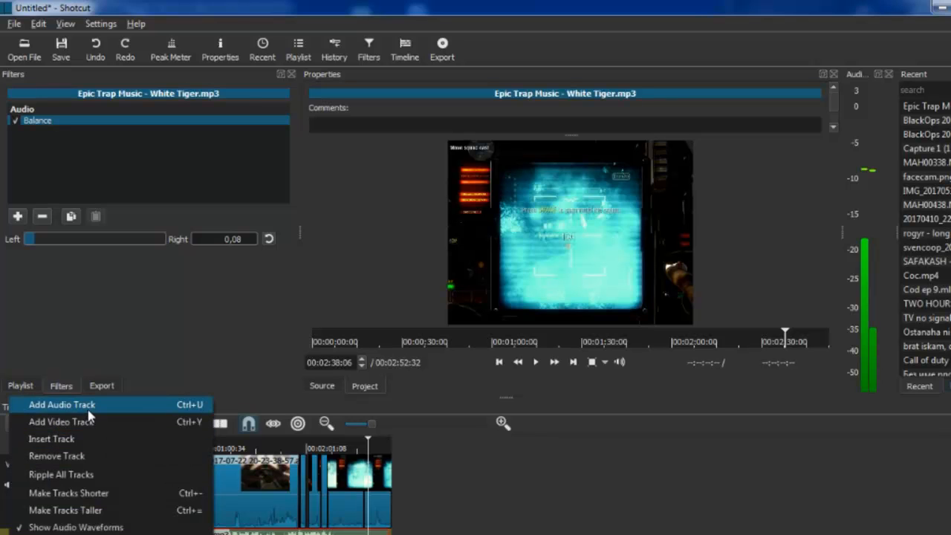
click(61, 422)
Step: Open the webcam video Capture 1 (17.7.2017 г. 14-25 ч.) and place it on track V2 from the timeline start
click(25, 49)
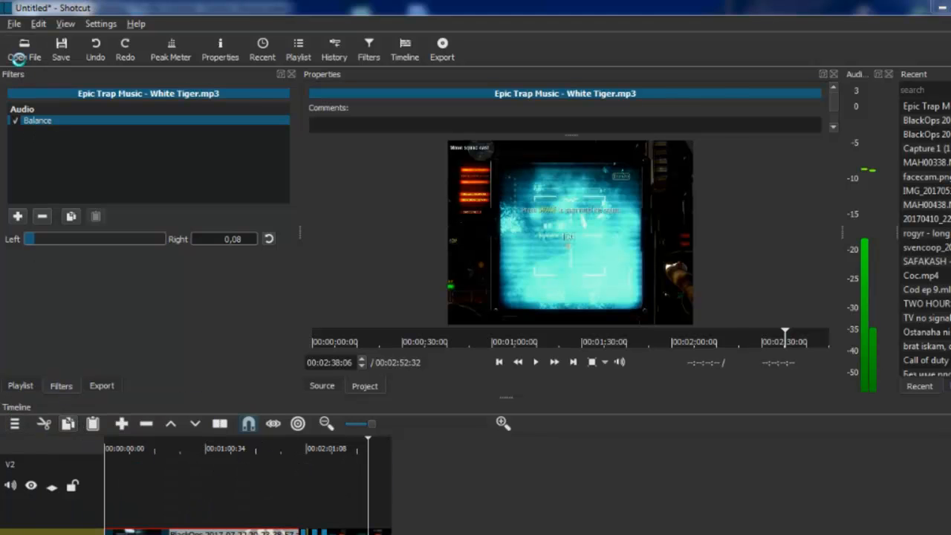
double_click(525, 217)
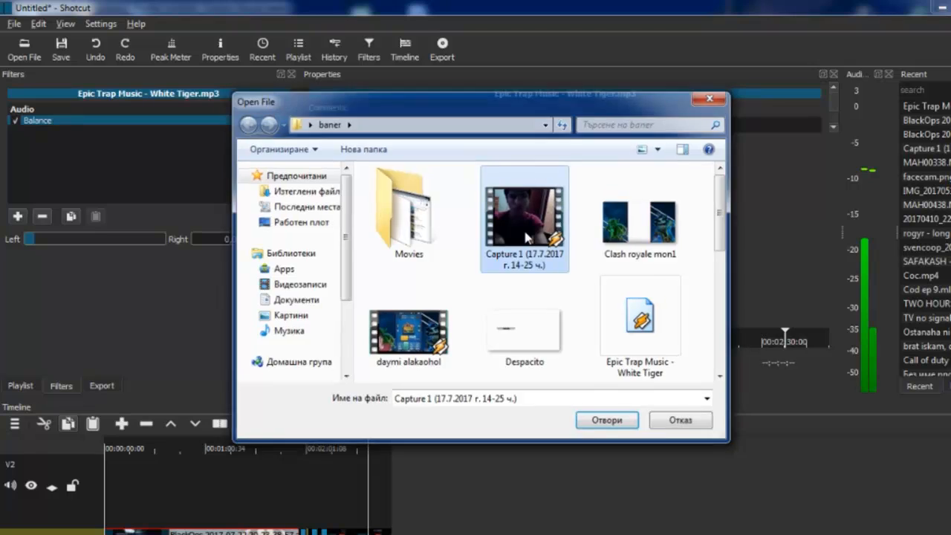
drag(444, 295, 104, 495)
Step: Split the webcam clip on V2 at 00:02:53:20, near the end of the gameplay, and remove the part after it
drag(365, 420, 336, 428)
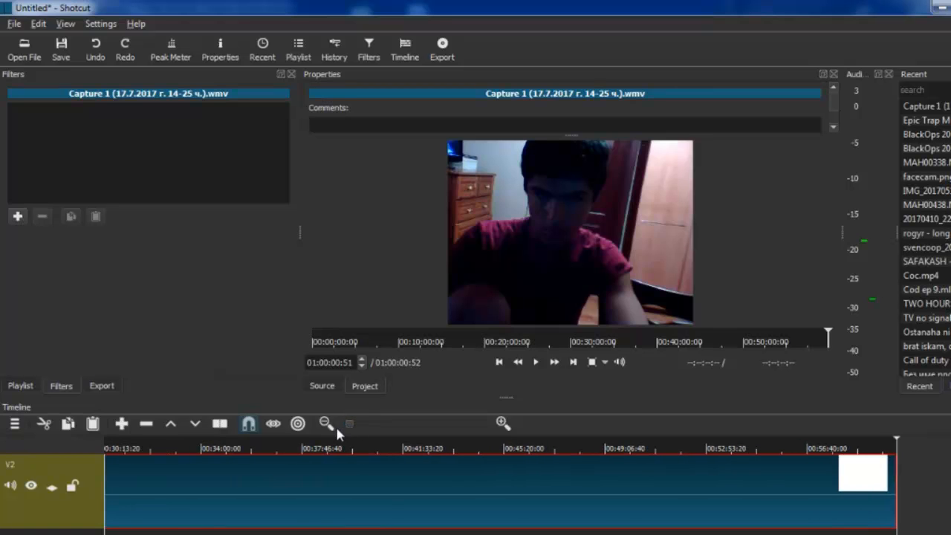
scroll(501, 492, left, 10)
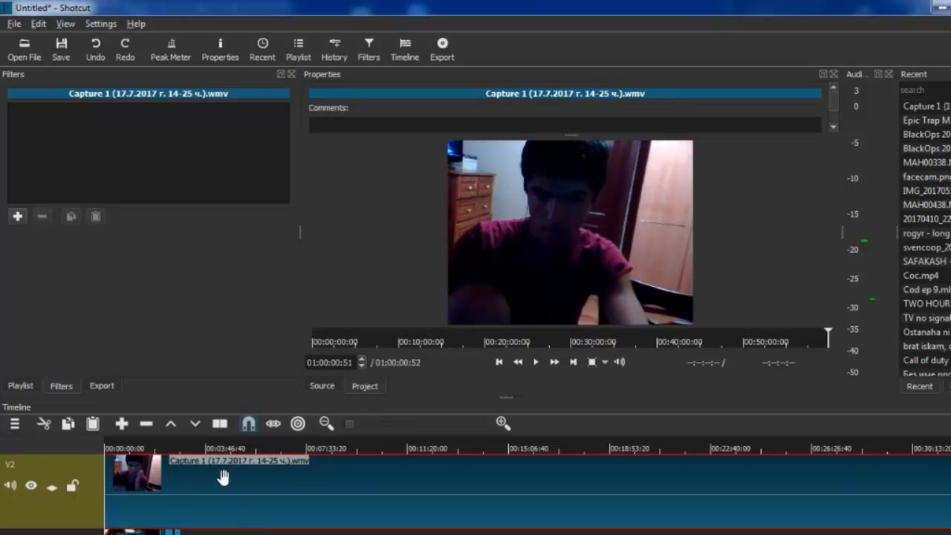
scroll(527, 490, down, 8)
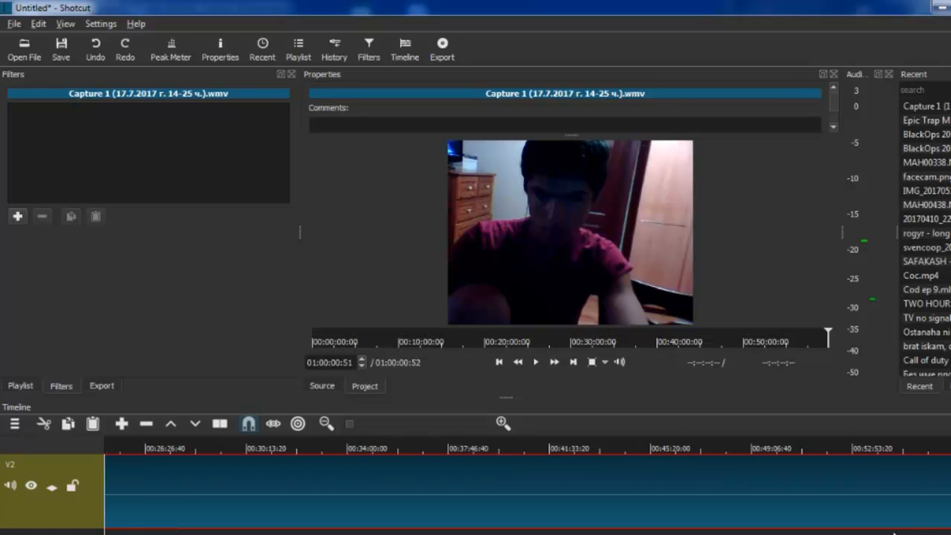
drag(950, 442, 182, 533)
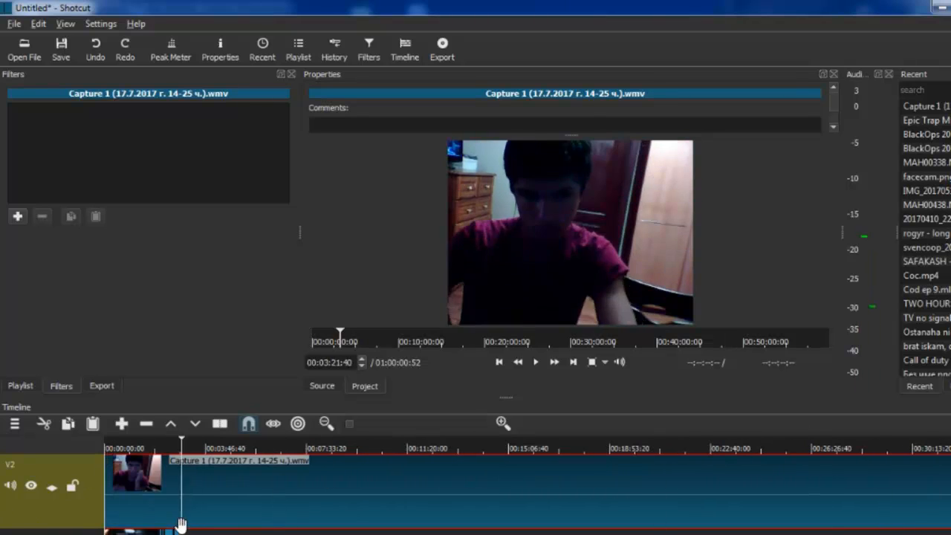
right_click(218, 497)
click(264, 534)
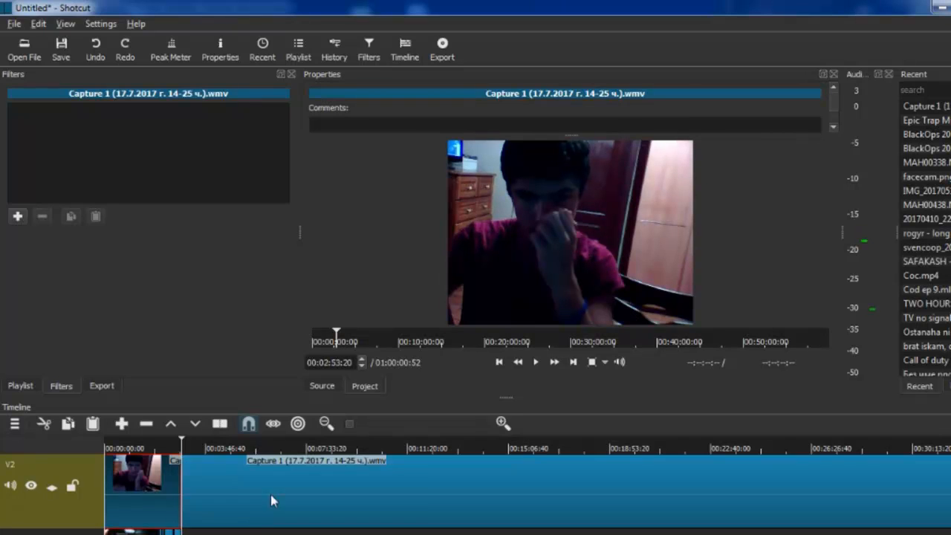
right_click(272, 491)
click(357, 527)
Step: Add a Size and Position filter to the webcam clip, shrink it to 416 x 344 at position 0, 0, and preview it at 00:00:53:20
drag(183, 439, 97, 460)
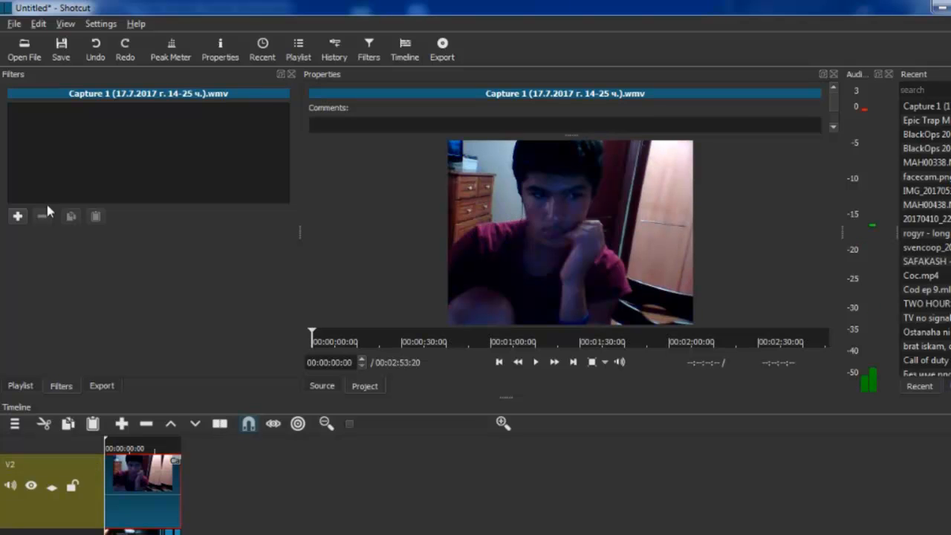
click(20, 216)
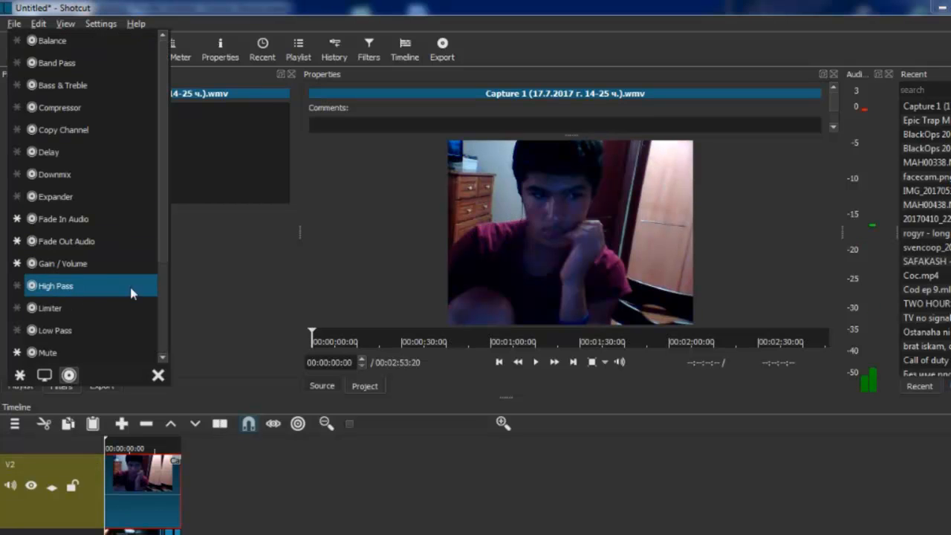
click(45, 375)
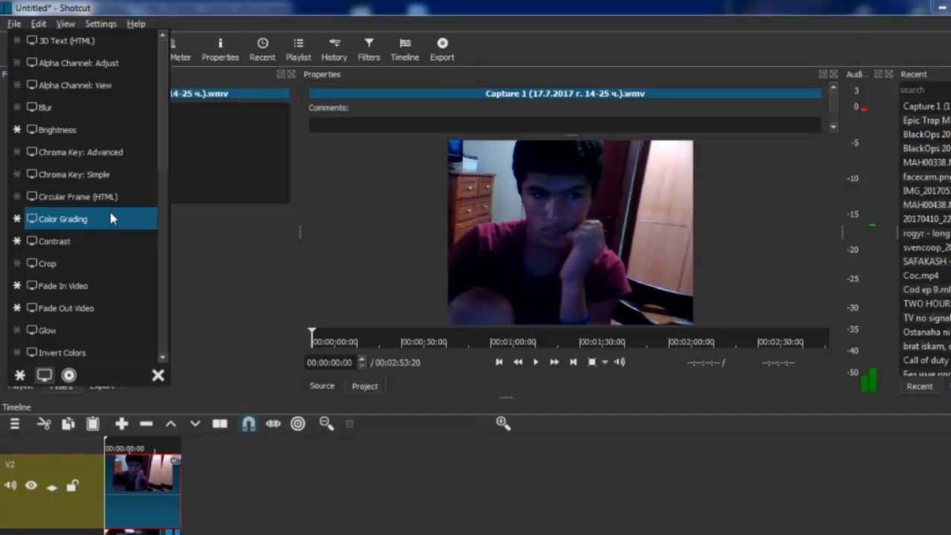
scroll(110, 218, down, 2)
scroll(132, 291, down, 3)
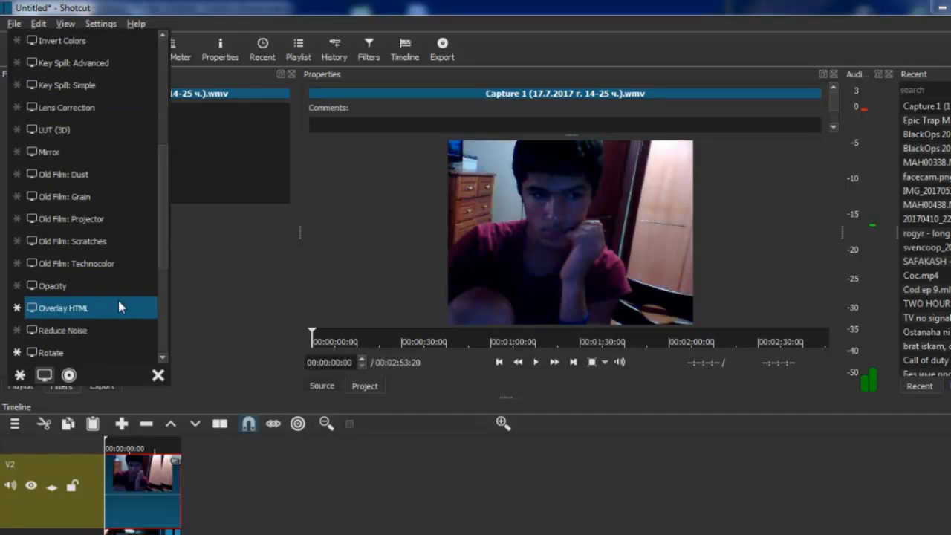
scroll(118, 302, down, 2)
click(88, 325)
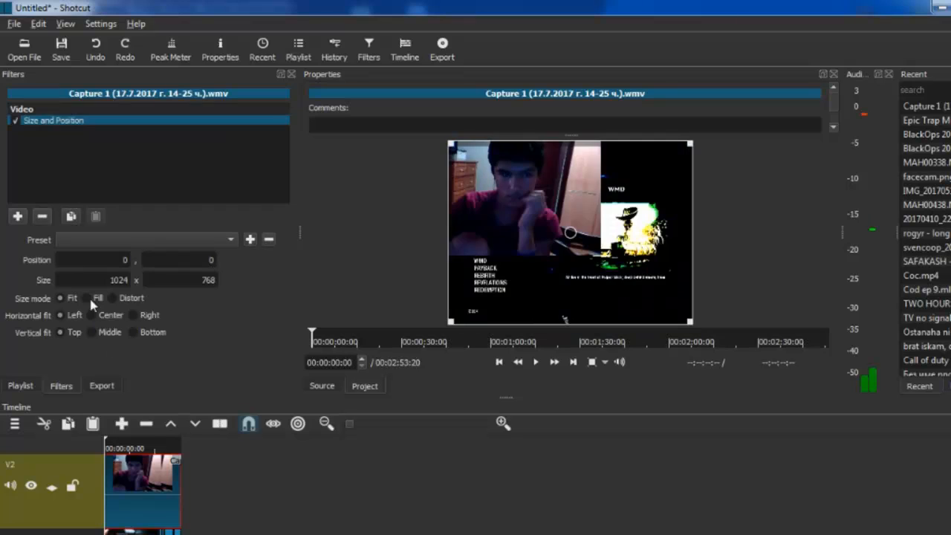
drag(689, 321, 544, 218)
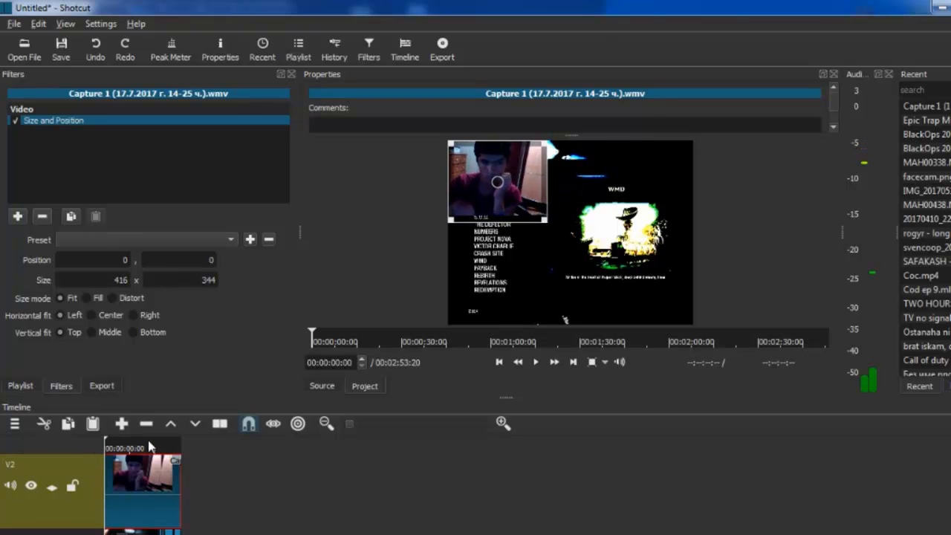
drag(107, 447, 127, 448)
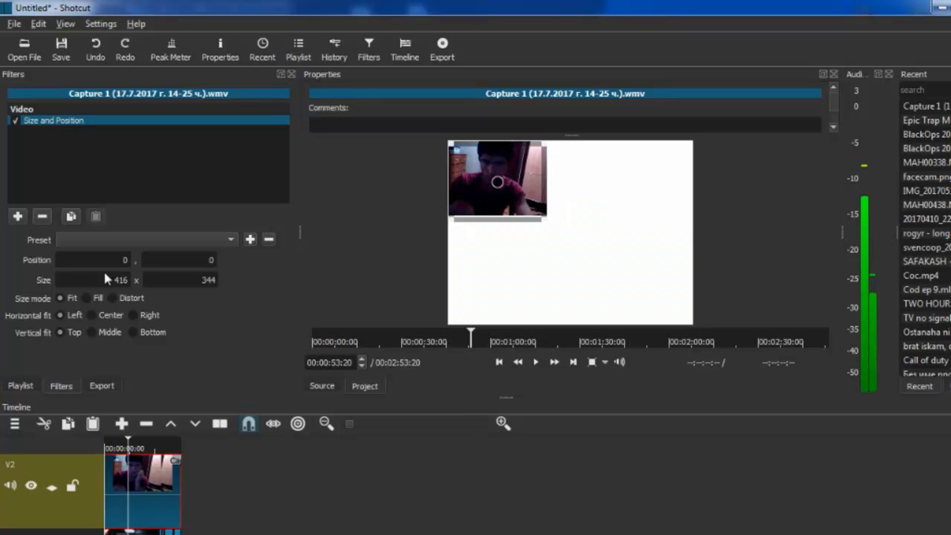
click(79, 241)
click(87, 242)
Step: Add an Opacity filter to the webcam clip and set the opacity to 46 %
click(18, 216)
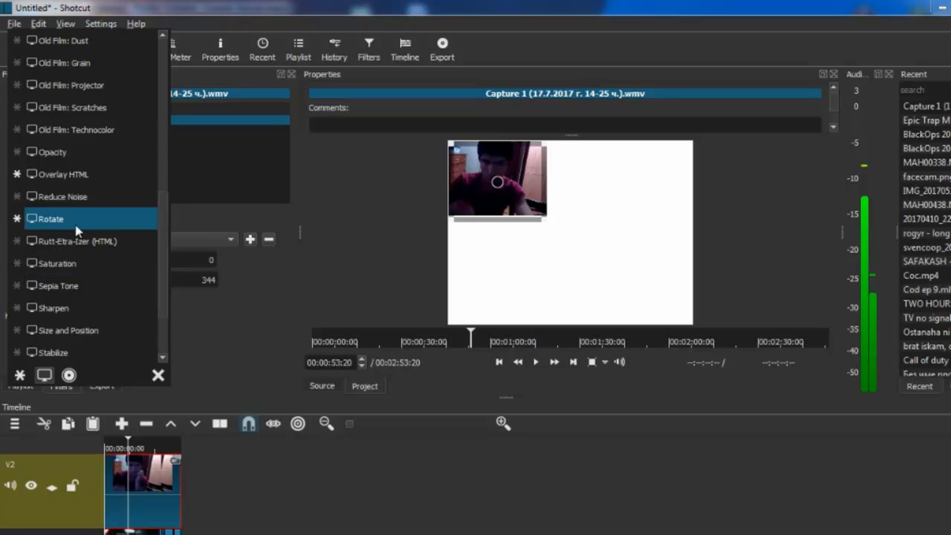
click(74, 152)
mouse_move(117, 242)
mouse_down()
mouse_move(101, 244)
mouse_move(110, 248)
mouse_up()
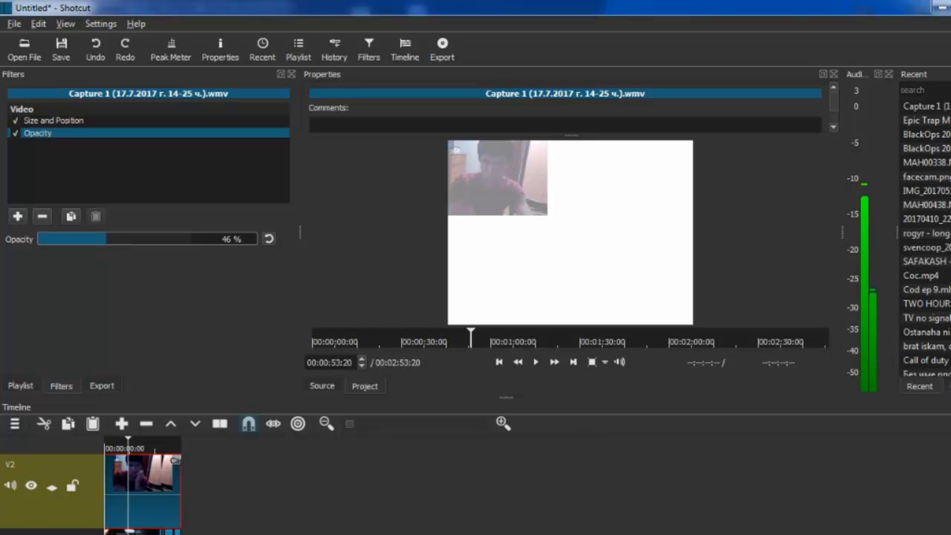
Step: Add a Stabilize filter to the webcam clip
scroll(142, 490, down, 3)
scroll(141, 490, up, 2)
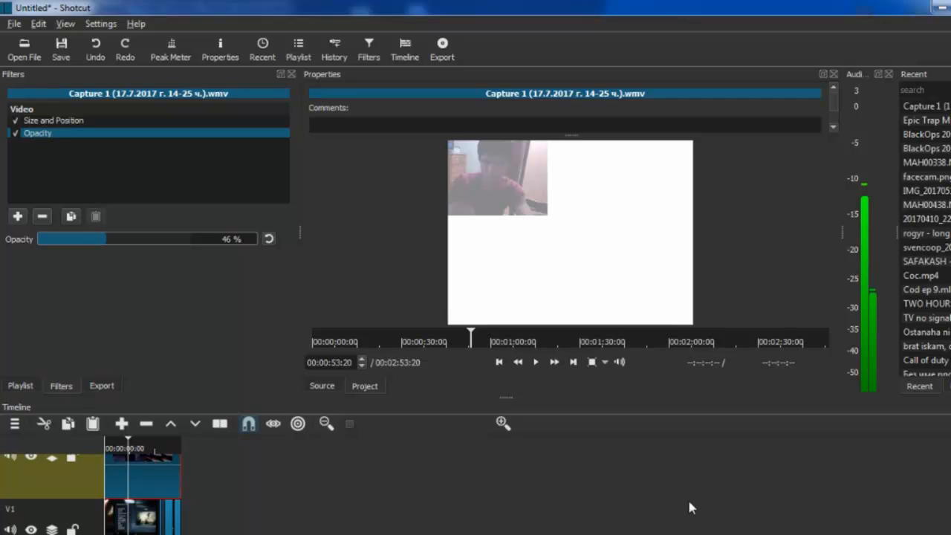
click(17, 216)
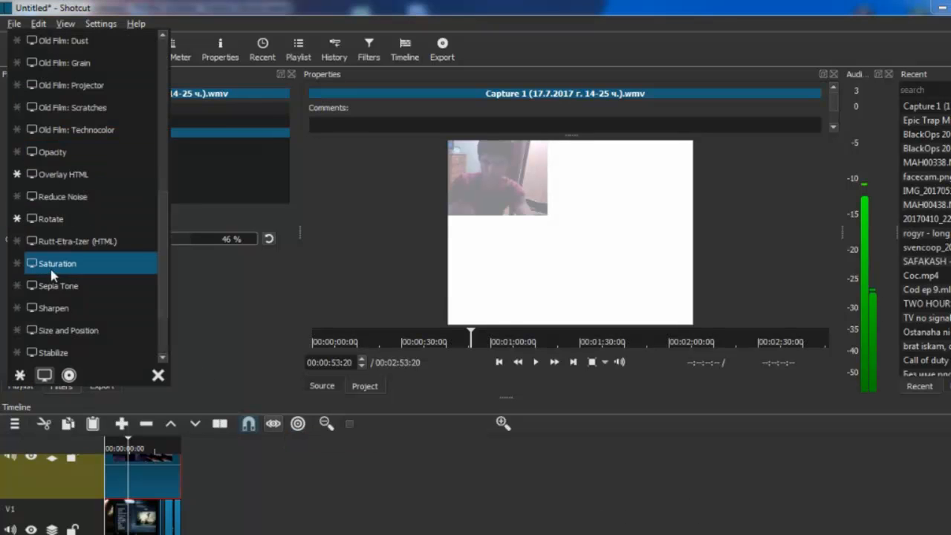
click(86, 359)
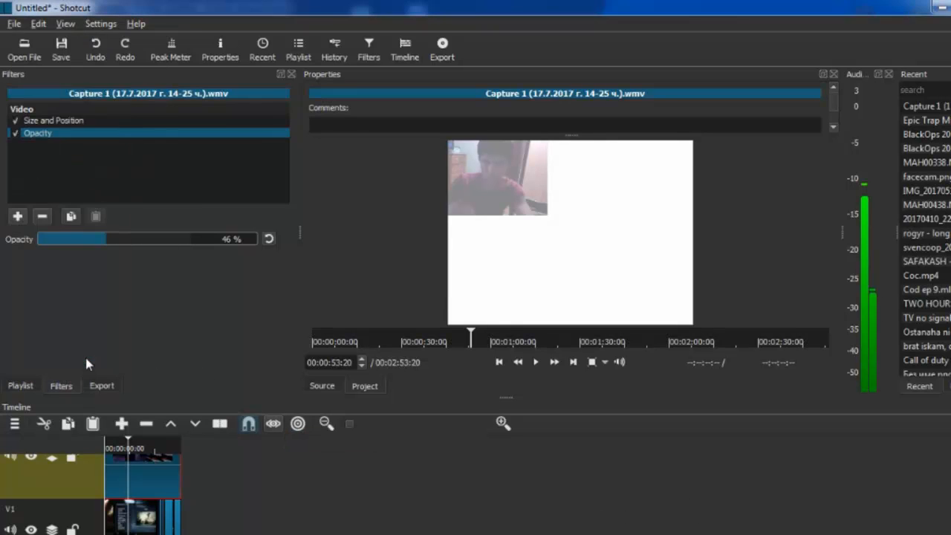
Step: Split the first BlackOps gameplay clip on V1 at 00:01:43:35
click(119, 516)
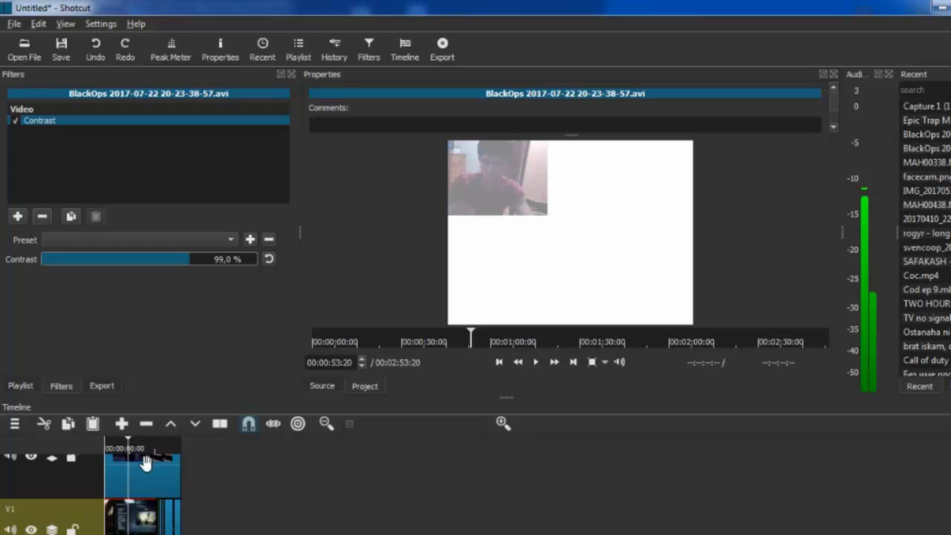
click(373, 423)
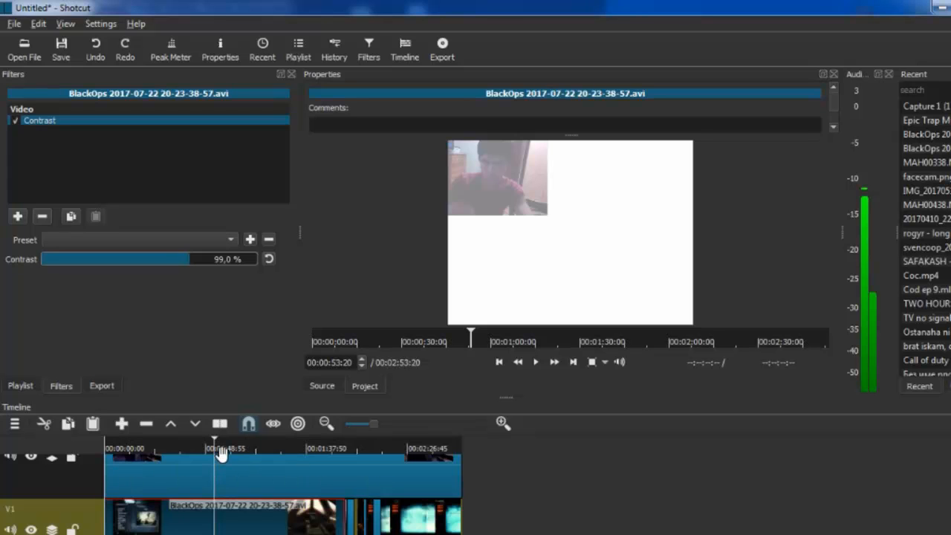
drag(215, 450, 329, 513)
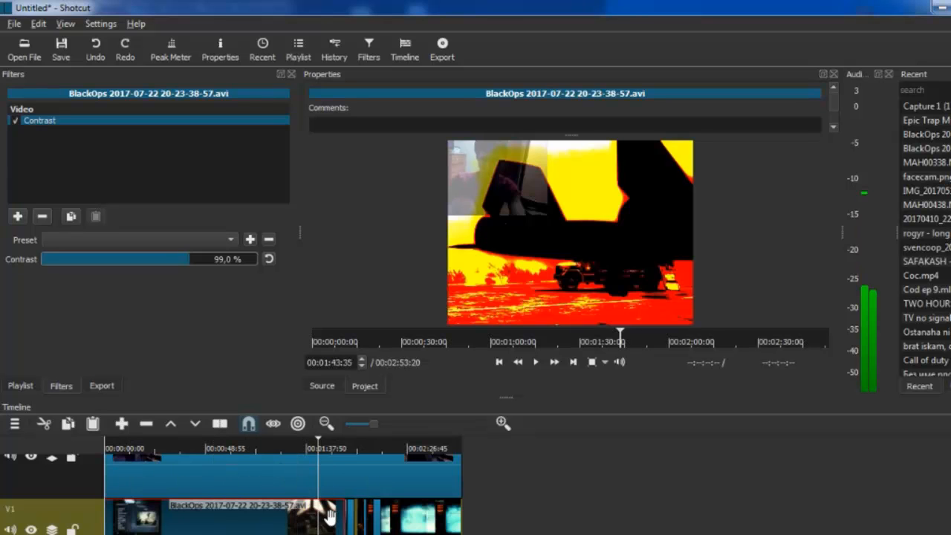
right_click(329, 520)
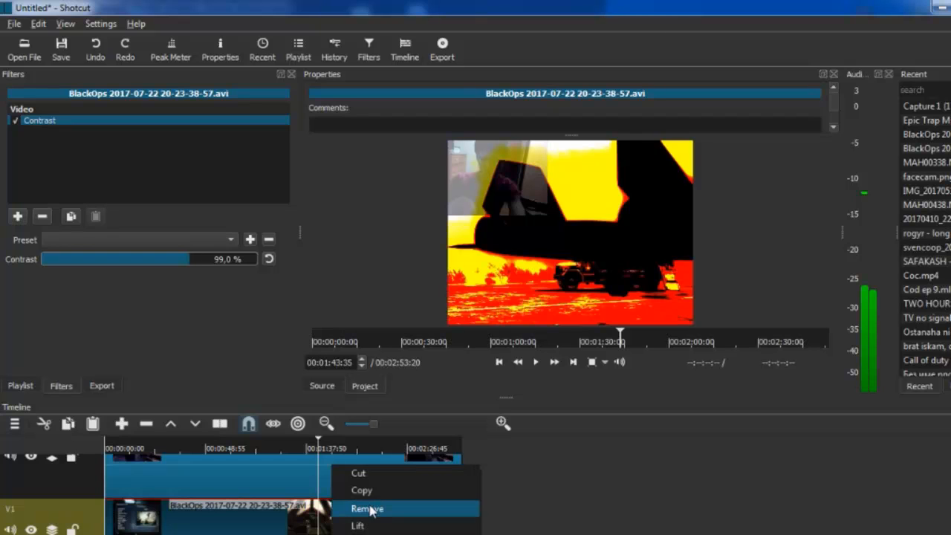
click(371, 534)
Step: Place the playhead at 00:01:48:59 and add a Text filter to the gameplay segment after the split
drag(319, 446, 329, 446)
click(336, 530)
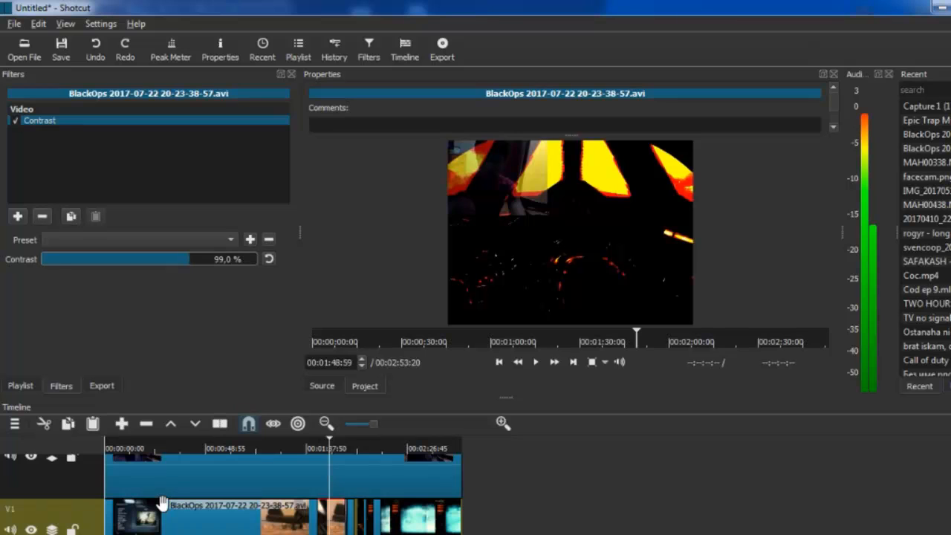
click(18, 215)
scroll(83, 301, down, 5)
scroll(82, 295, down, 4)
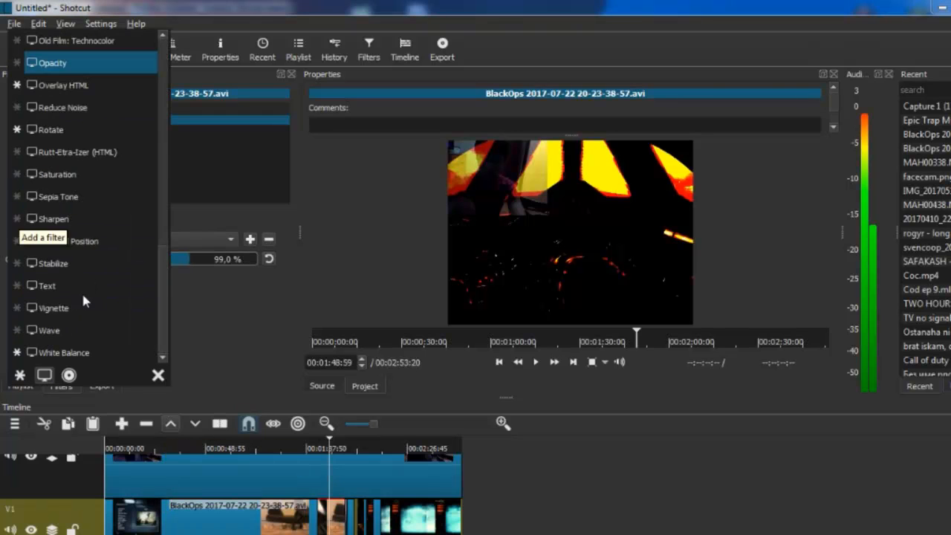
click(75, 289)
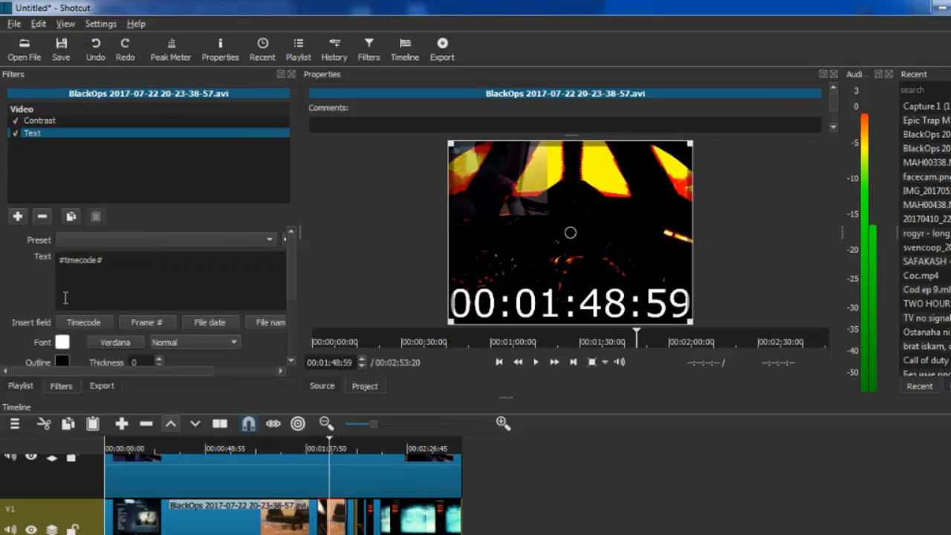
Step: Replace the timecode in the Text filter with "call of duty" and look through the filter's font, outline and position settings
drag(104, 261, 57, 261)
key(BackSpace)
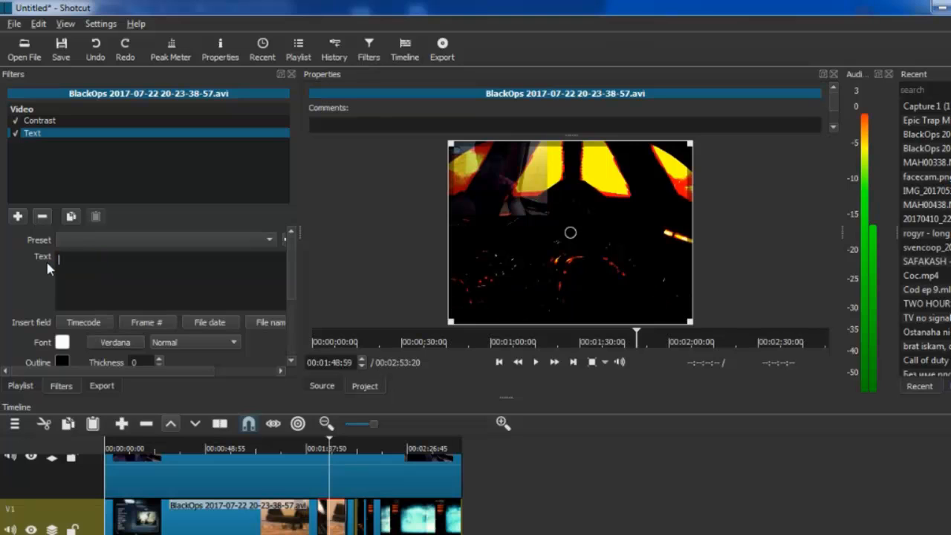
text(call)
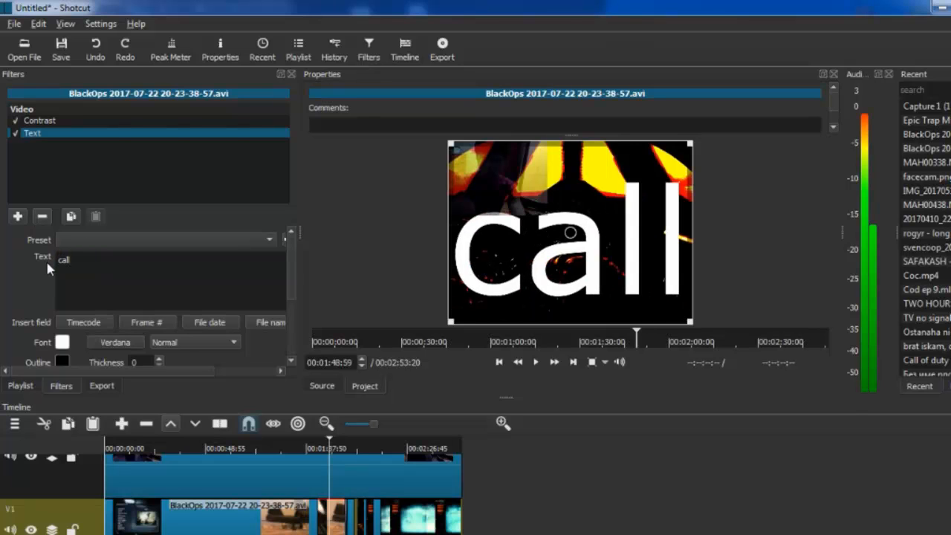
text( of duty)
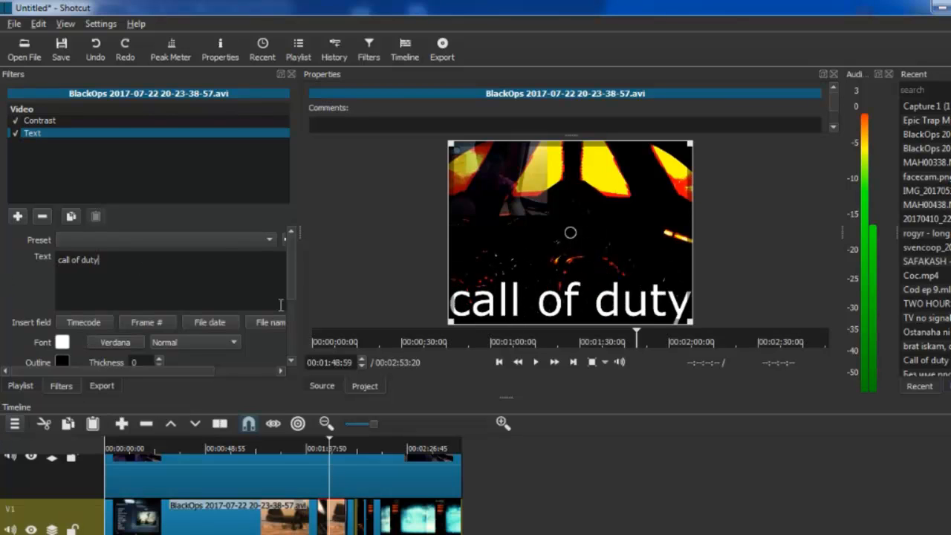
drag(116, 261, 37, 261)
scroll(290, 301, down, 5)
scroll(293, 339, up, 2)
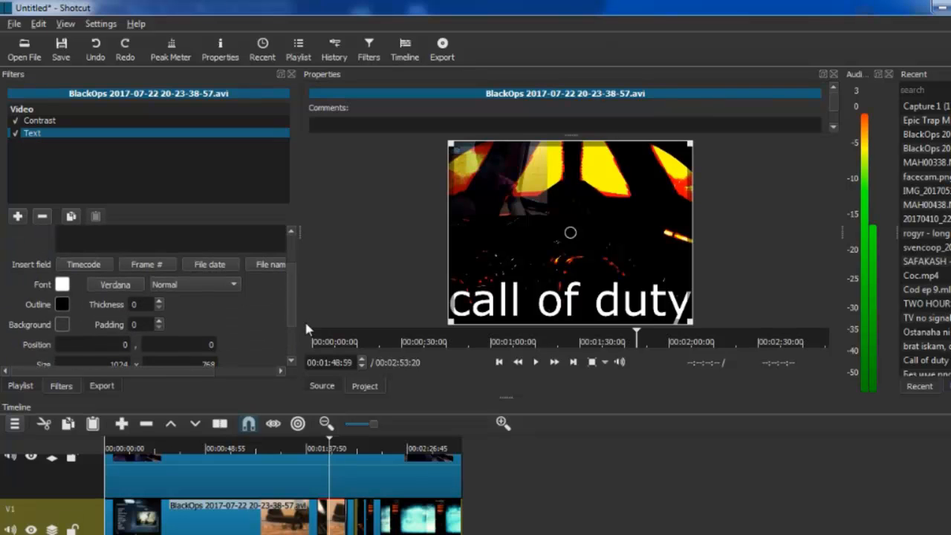
Step: Set the Text filter's font to Digifit at size 24 with the Normal style
click(122, 287)
click(388, 225)
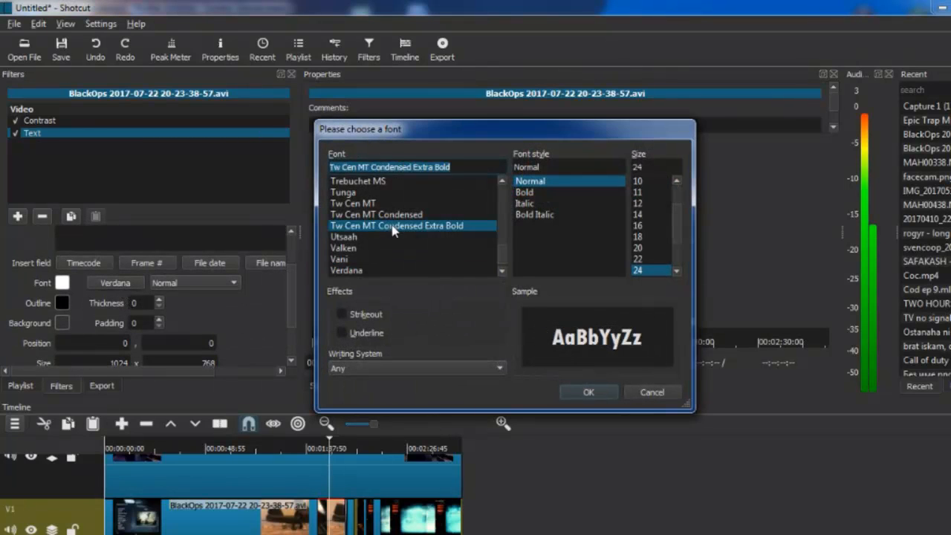
click(376, 257)
drag(501, 255, 504, 213)
click(405, 226)
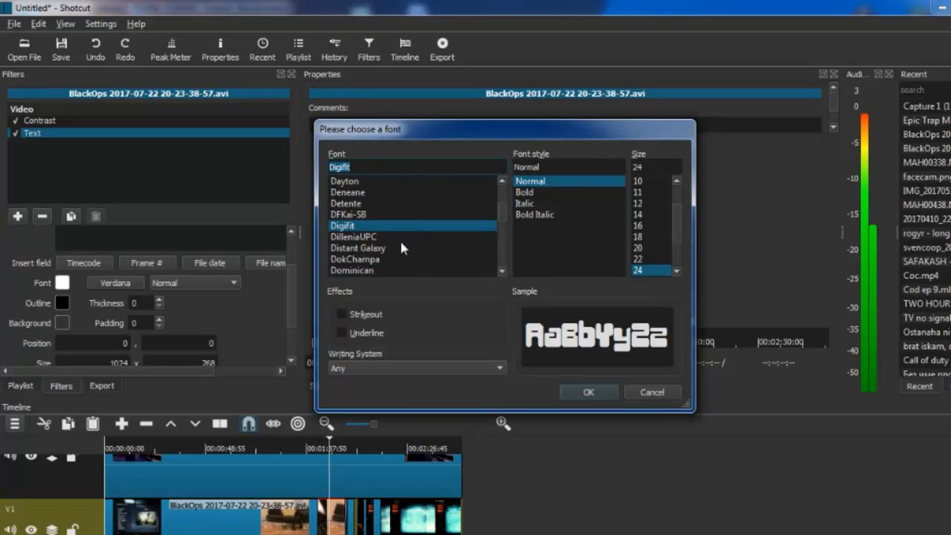
click(588, 392)
Step: Set the font of the "call of duty" text to DokChampa
scroll(289, 315, down, 3)
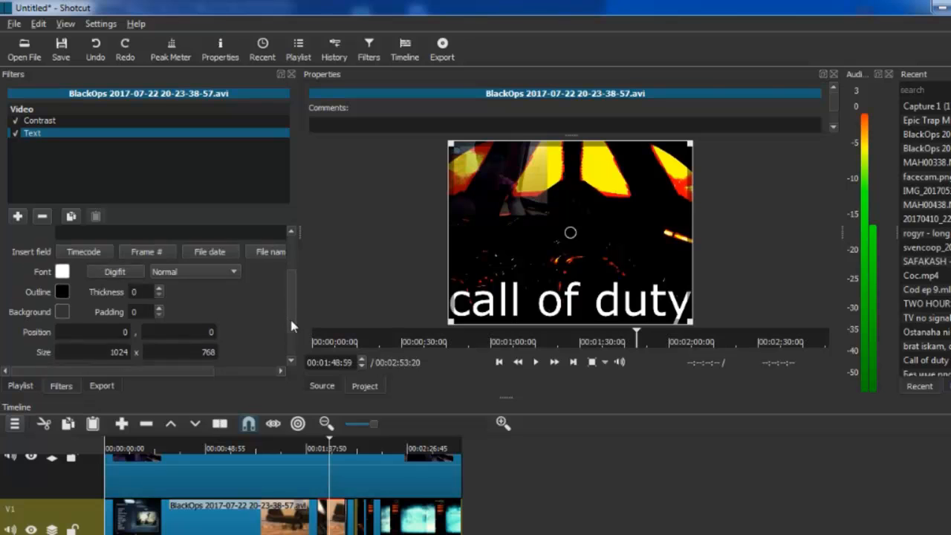
scroll(293, 297, up, 5)
click(269, 283)
scroll(296, 305, down, 2)
scroll(295, 316, down, 3)
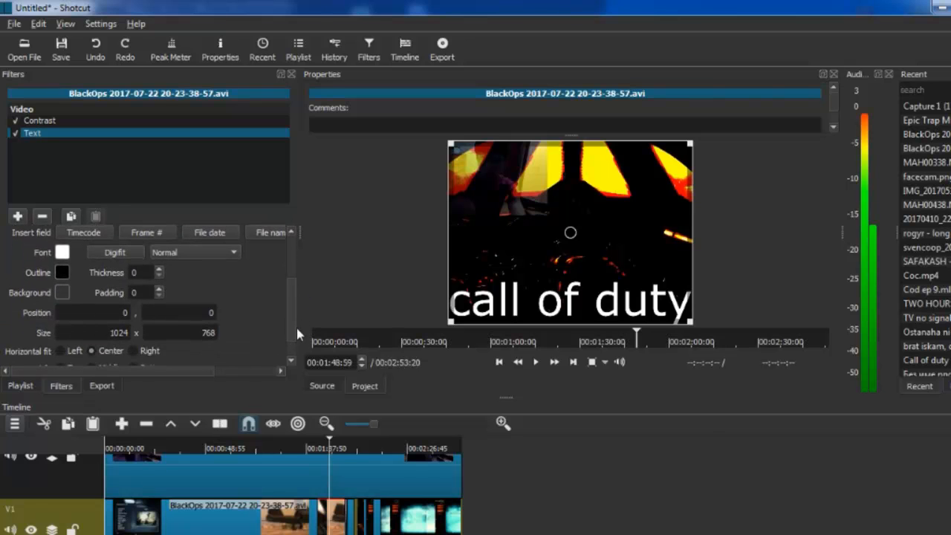
click(121, 254)
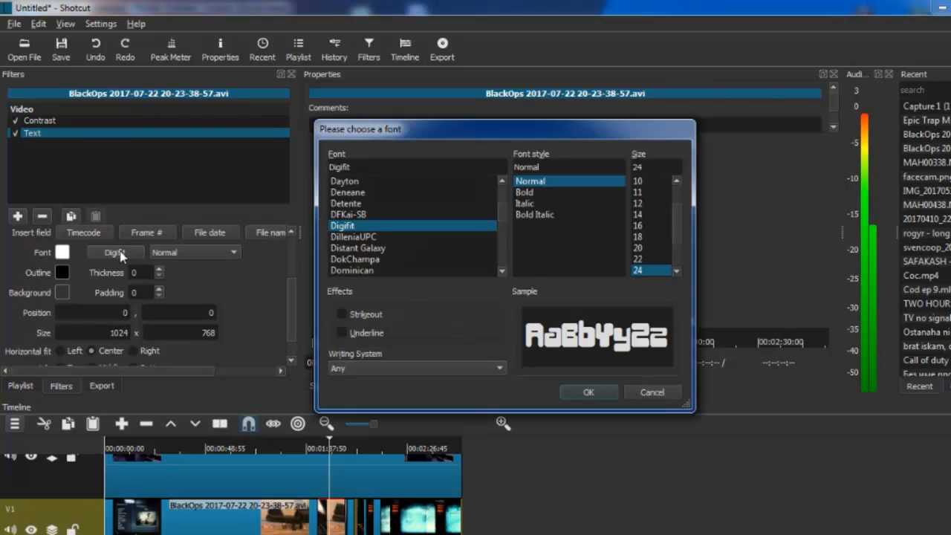
click(372, 237)
click(374, 260)
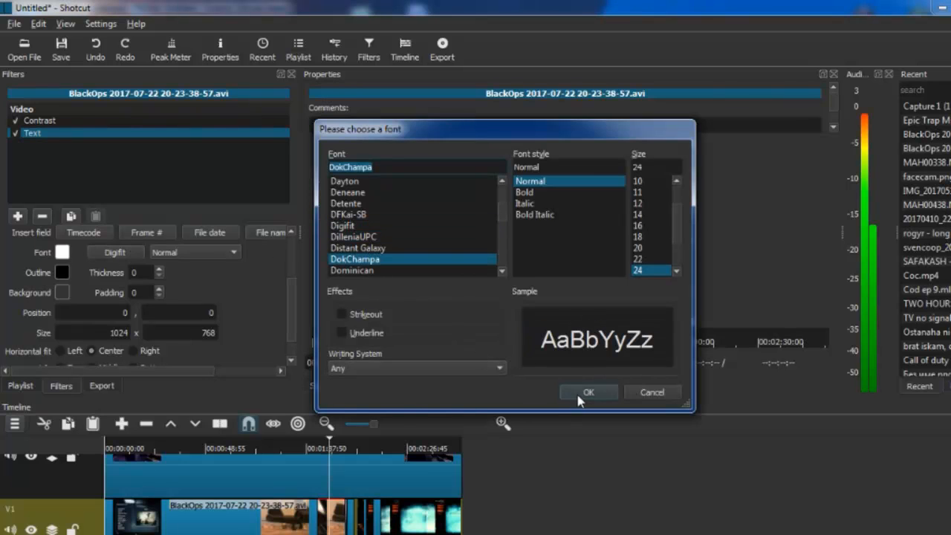
click(571, 395)
Step: Change the font color of the "call of duty" text to bright blue
click(62, 252)
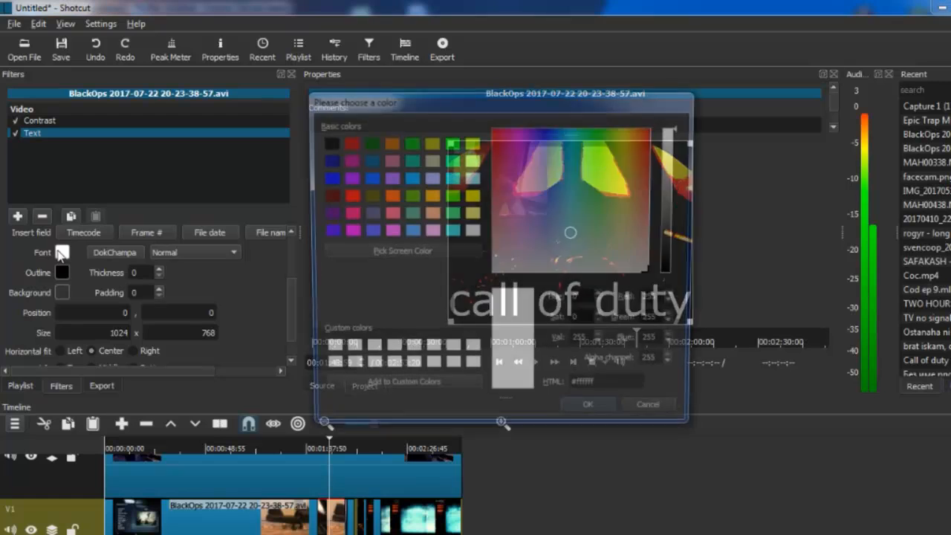
click(556, 198)
click(556, 128)
click(594, 413)
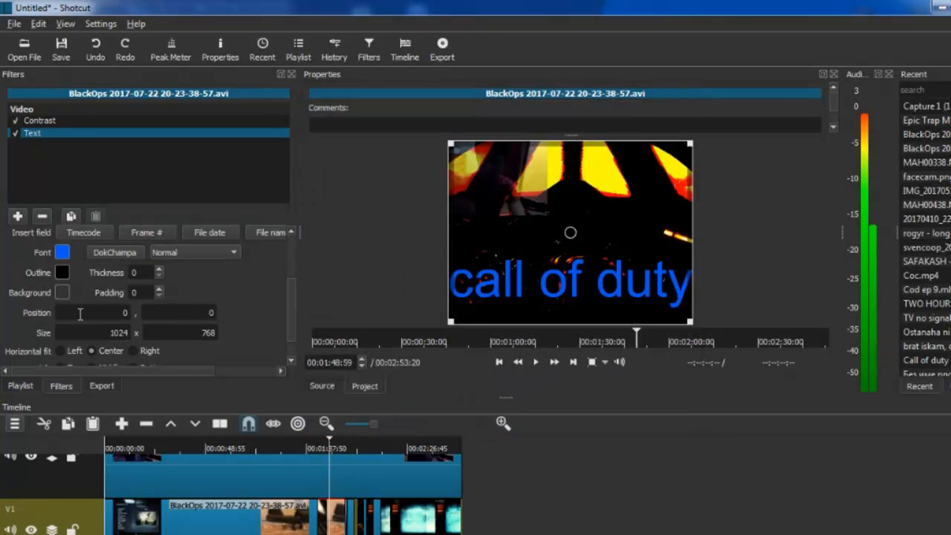
Step: Try the Bold weight, set the text's font weight to Light, and set the outline thickness to 25
click(177, 254)
click(185, 267)
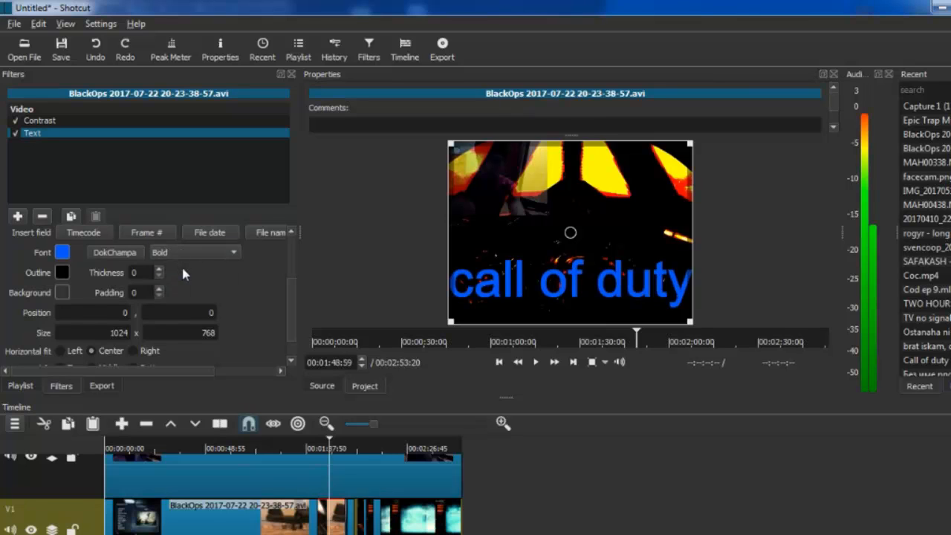
click(193, 253)
click(204, 265)
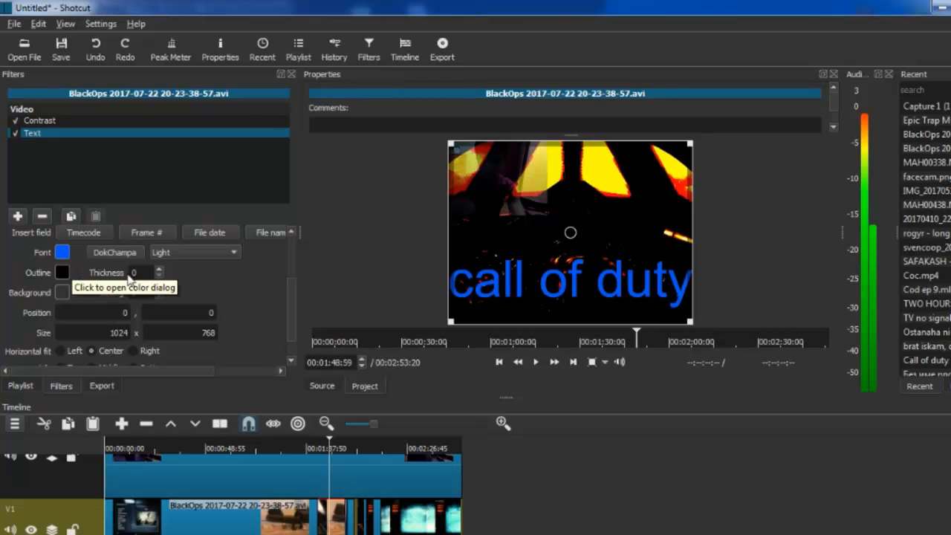
double_click(158, 270)
scroll(158, 273, up, 20)
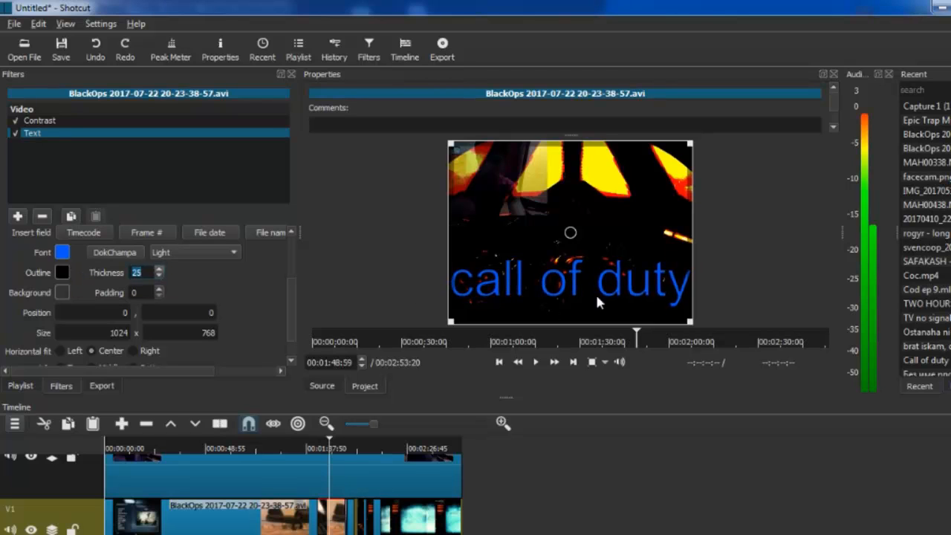
Step: Resize the text frame in the preview to about 1114 x 378 and place it at about -34, 28, over the upper part of the picture
mouse_move(569, 213)
mouse_down()
mouse_move(579, 131)
mouse_move(561, 208)
mouse_up()
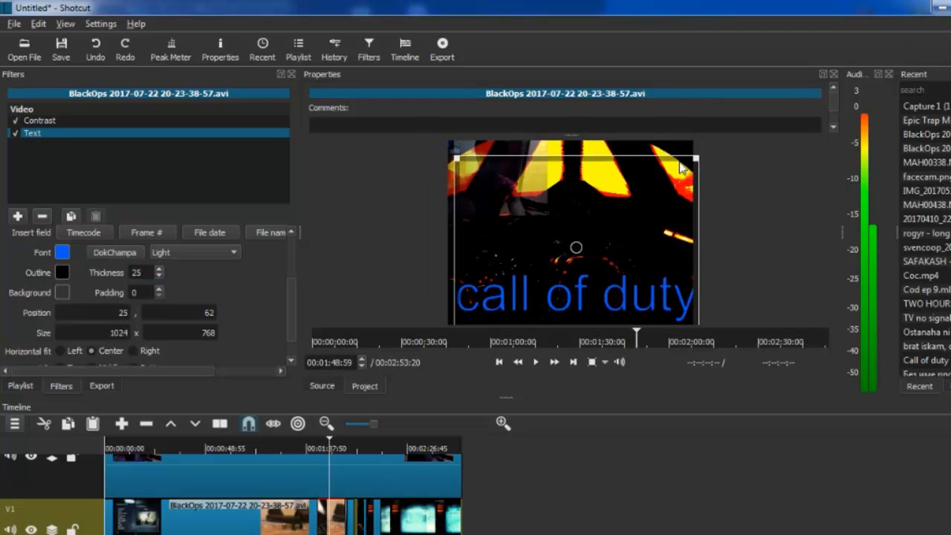
drag(700, 159, 720, 253)
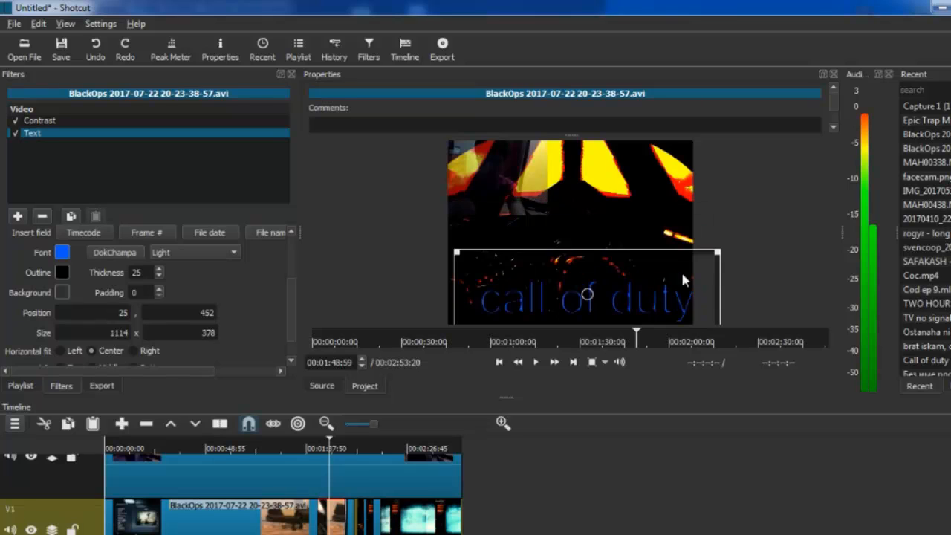
drag(587, 296, 574, 191)
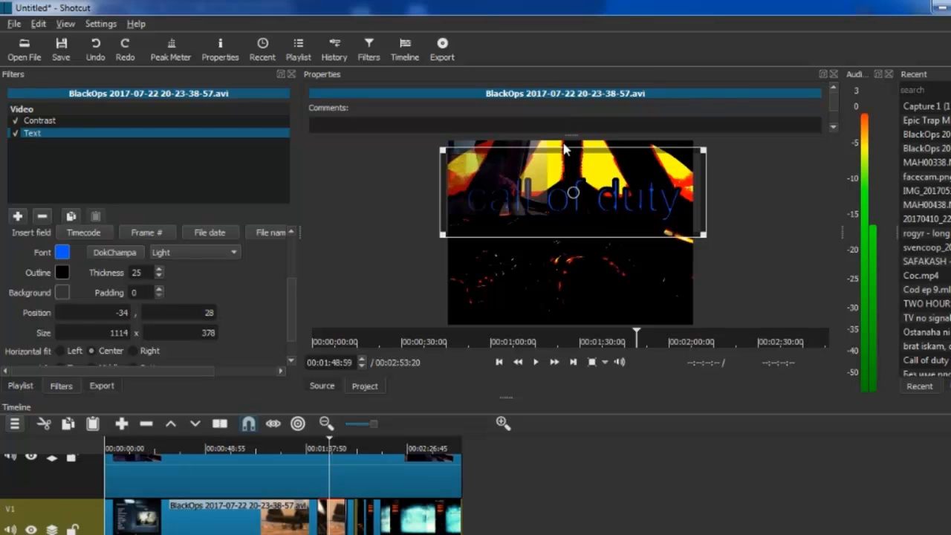
Step: Move the gameplay segment carrying the text on V1 earlier so it overlaps the preceding segment and forms a transition
drag(377, 425, 390, 423)
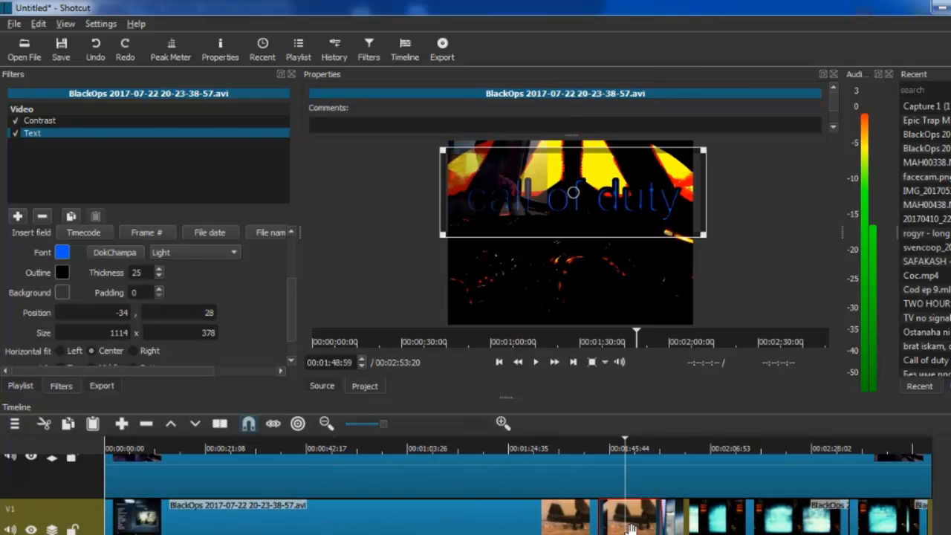
scroll(518, 487, right, 1)
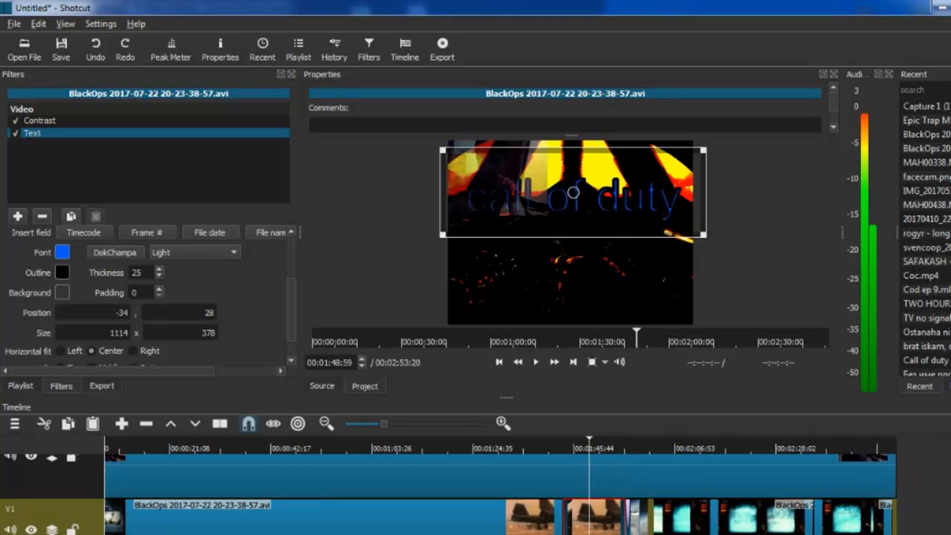
drag(593, 522, 557, 524)
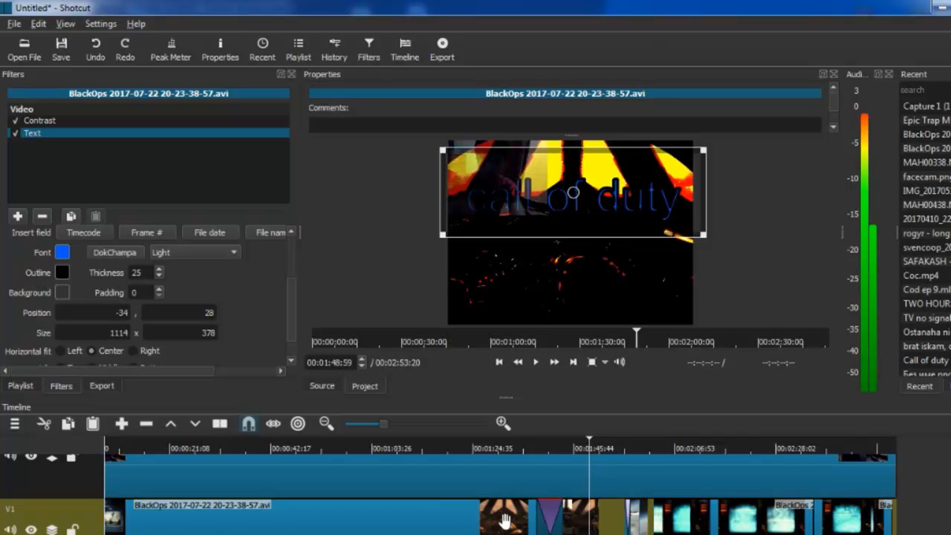
Step: Try Iris Box on the new transition, place the playhead within it at 00:01:39:40, and set its video type to Matrix Waterfall Horizontal
click(541, 515)
click(541, 515)
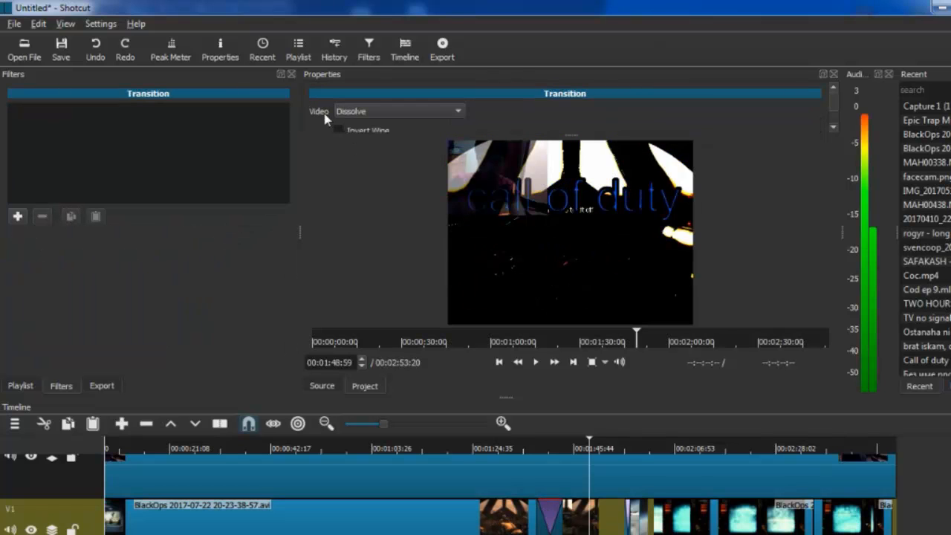
click(387, 111)
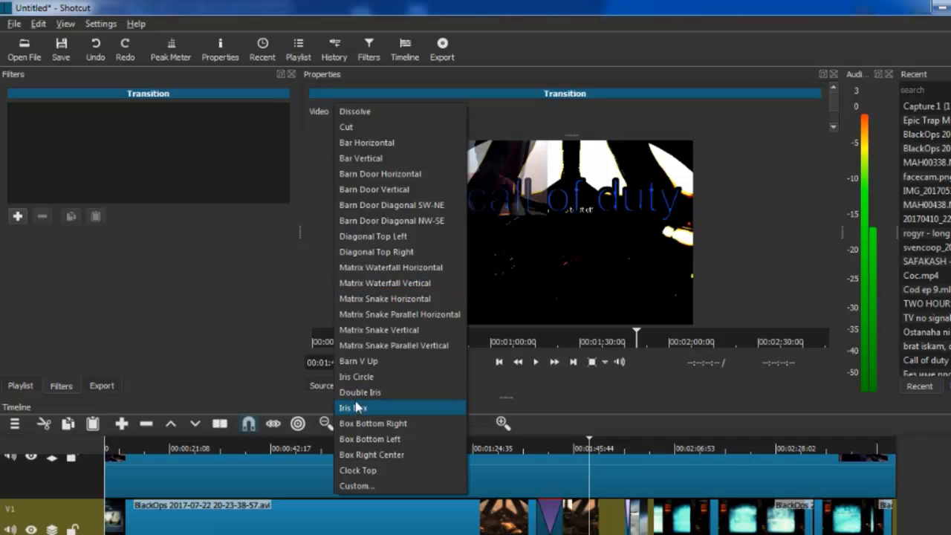
click(357, 407)
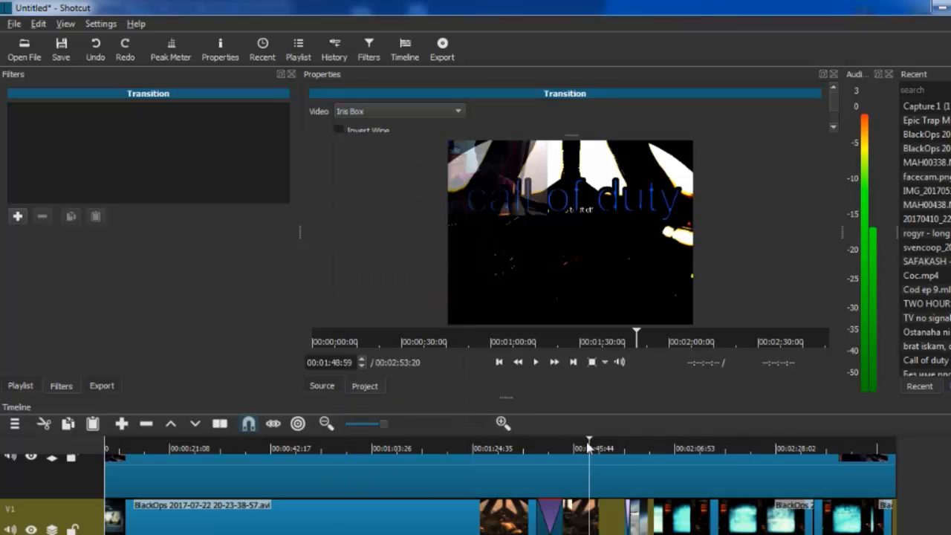
drag(590, 453, 545, 459)
click(386, 111)
click(357, 159)
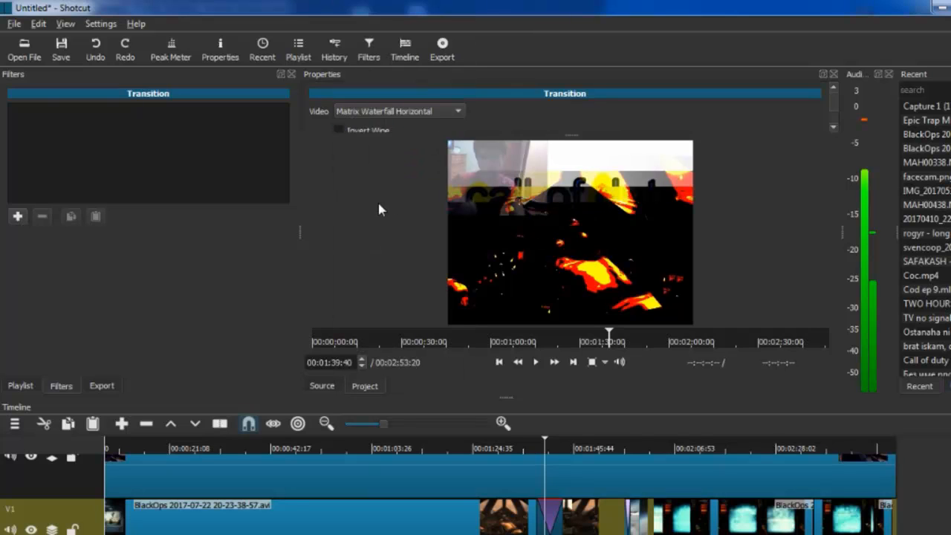
Step: Set the timeline's mp4 export resolution to 1280 x 720 and view the export file's save dialog without saving
drag(377, 423, 361, 425)
scroll(93, 490, down, 3)
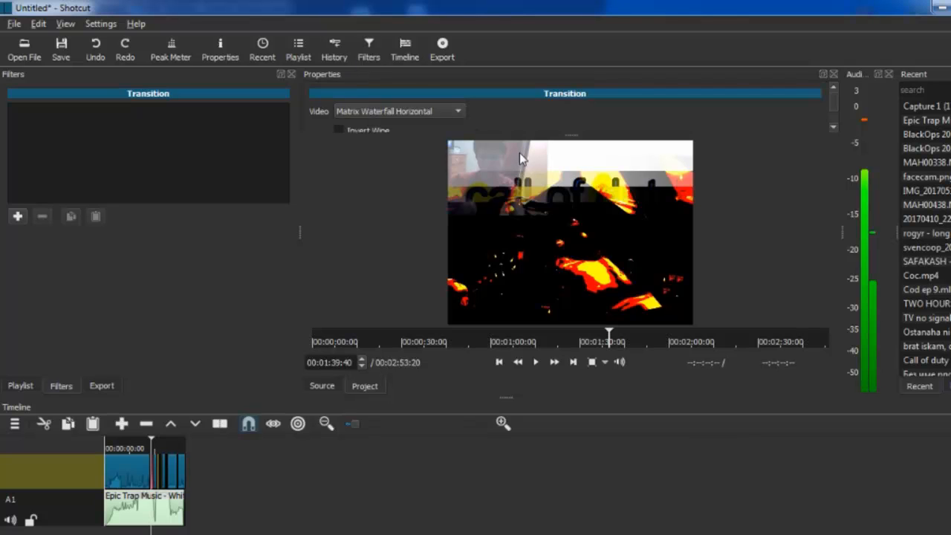
click(442, 46)
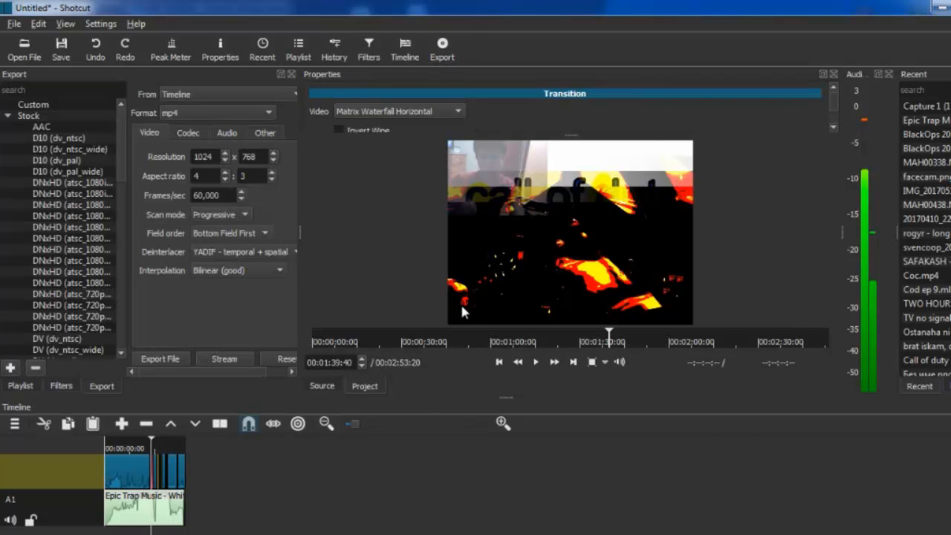
double_click(214, 160)
text(1280)
double_click(252, 156)
text(720)
click(176, 360)
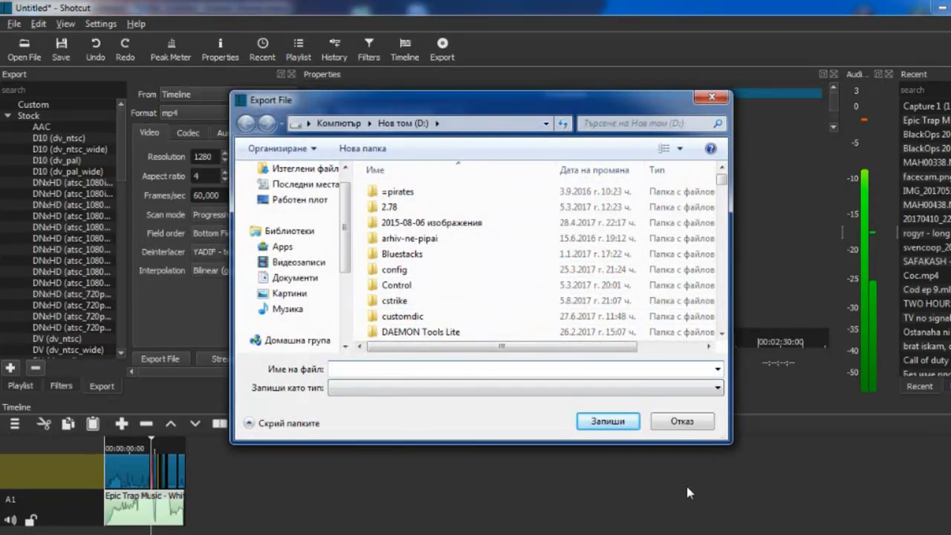
click(716, 95)
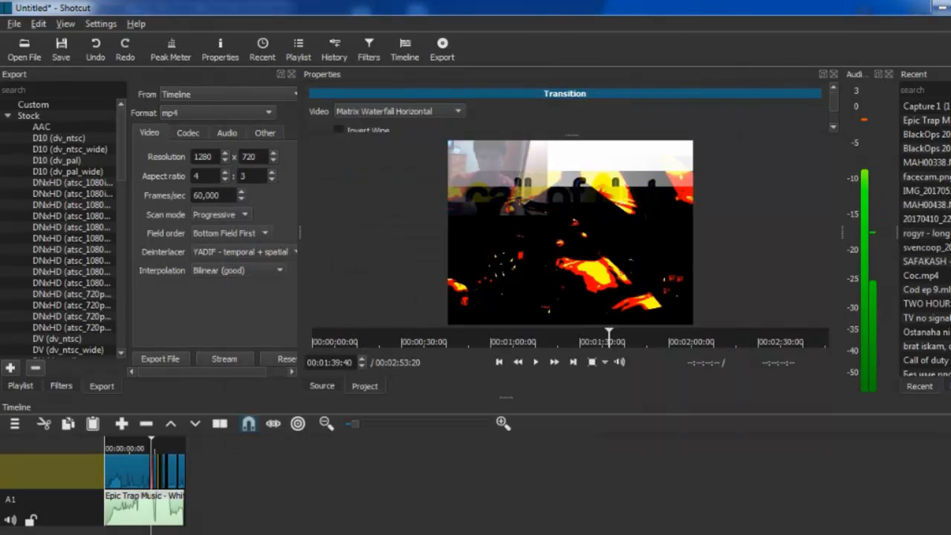